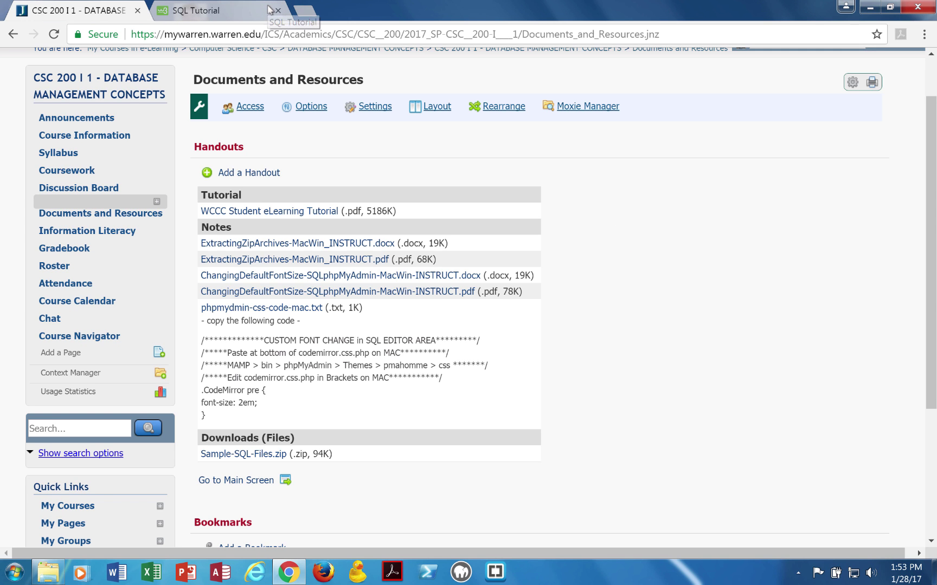
# - View the W3Schools SQL Tutorial page and return to the course's Documents and Resources page
pyautogui.click(248, 14)
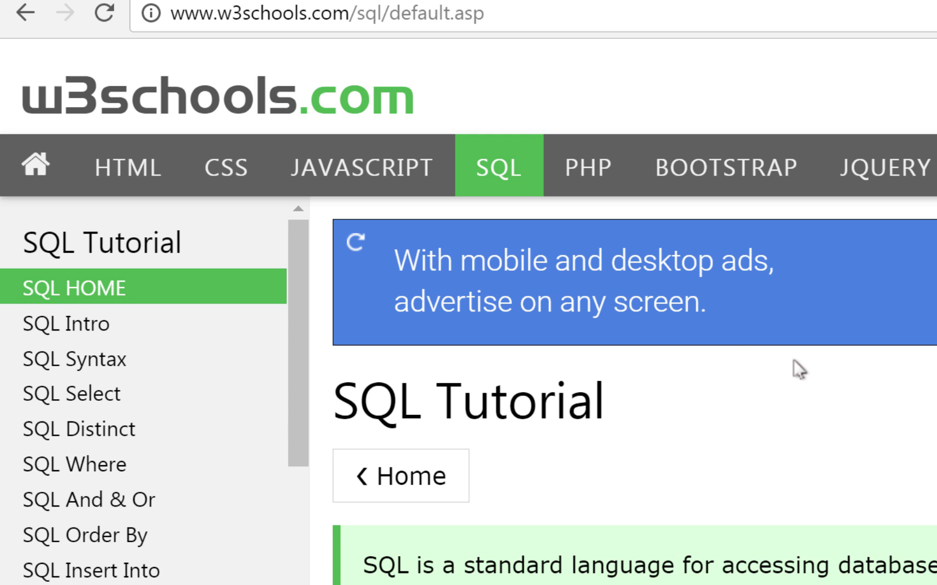
pyautogui.hotkey('ctrl', 'Tab')
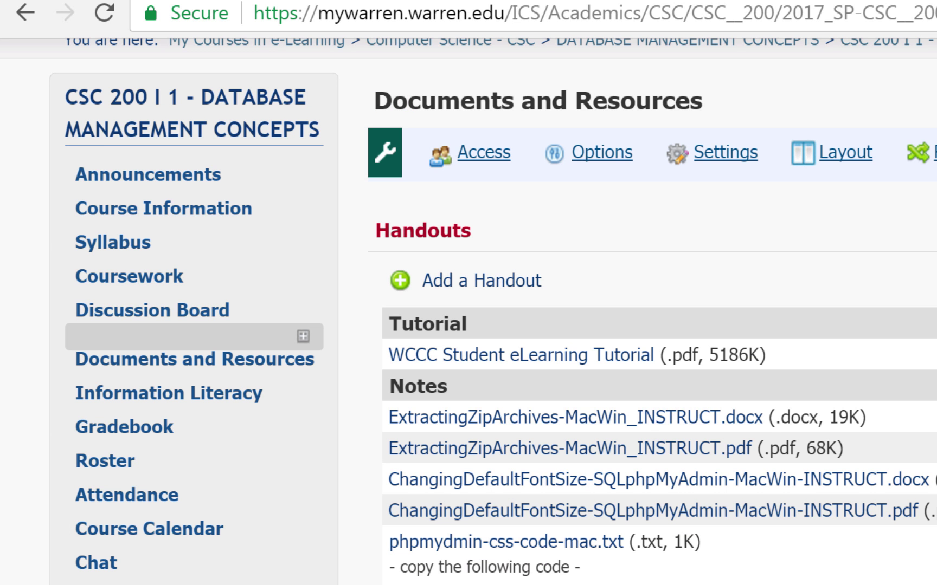
# - Switch to Windows Explorer and create a folder named CSC200-Database in the My Documents library
pyautogui.hotkey('alt', 'Tab')
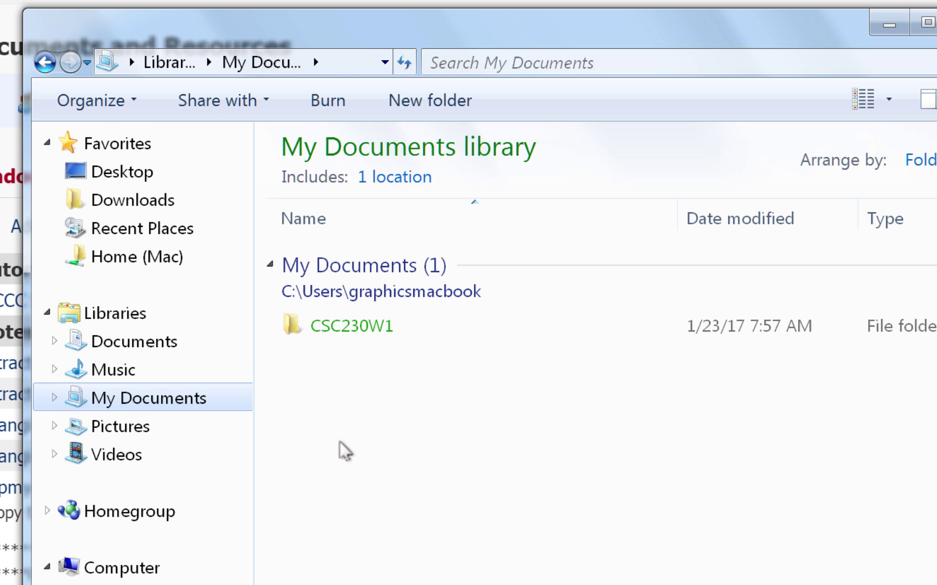
pyautogui.click(455, 100)
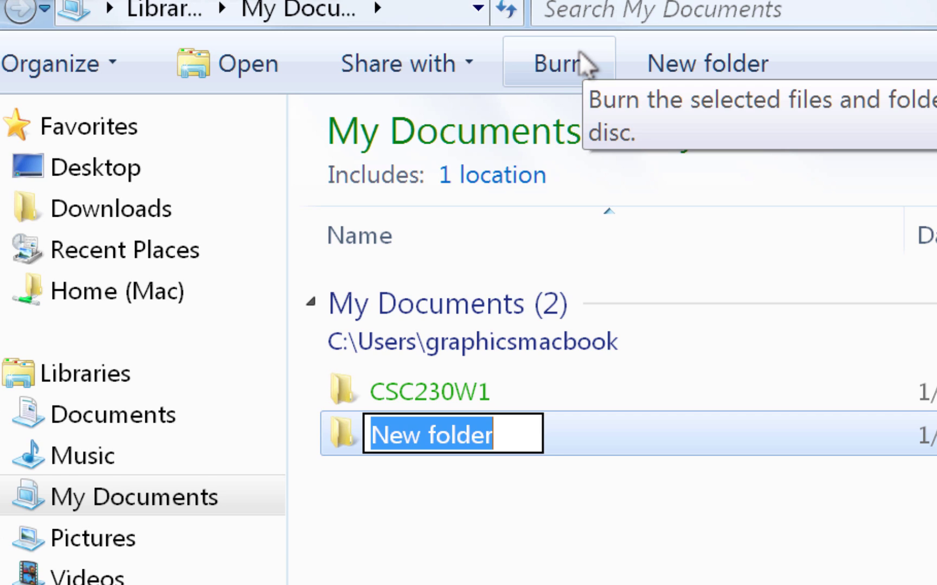
pyautogui.write('CSC2')
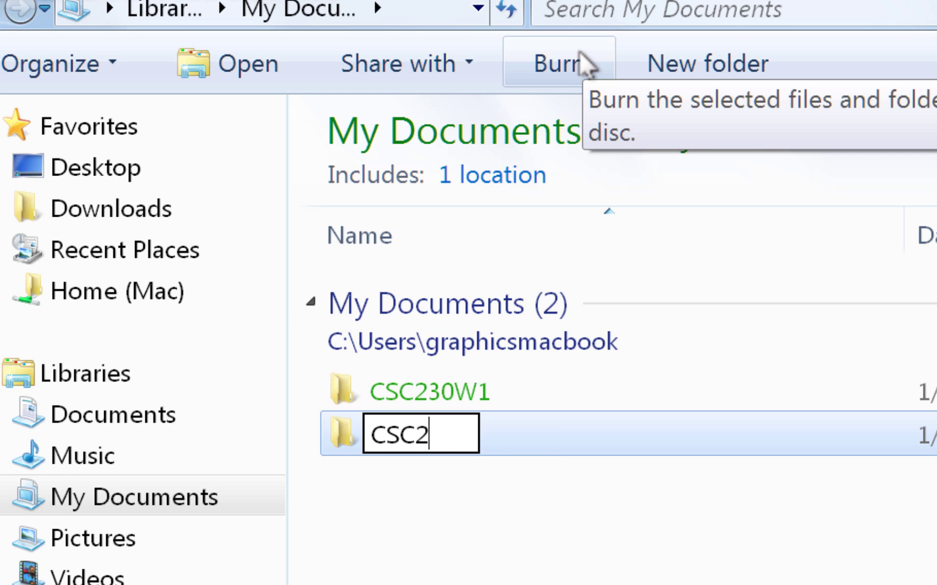
pyautogui.write('00-D')
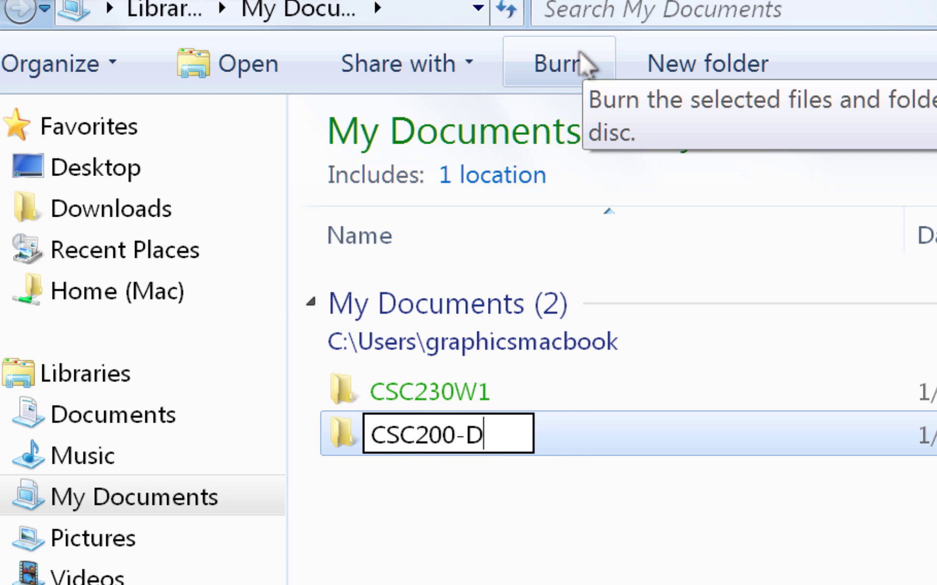
pyautogui.write('atabase')
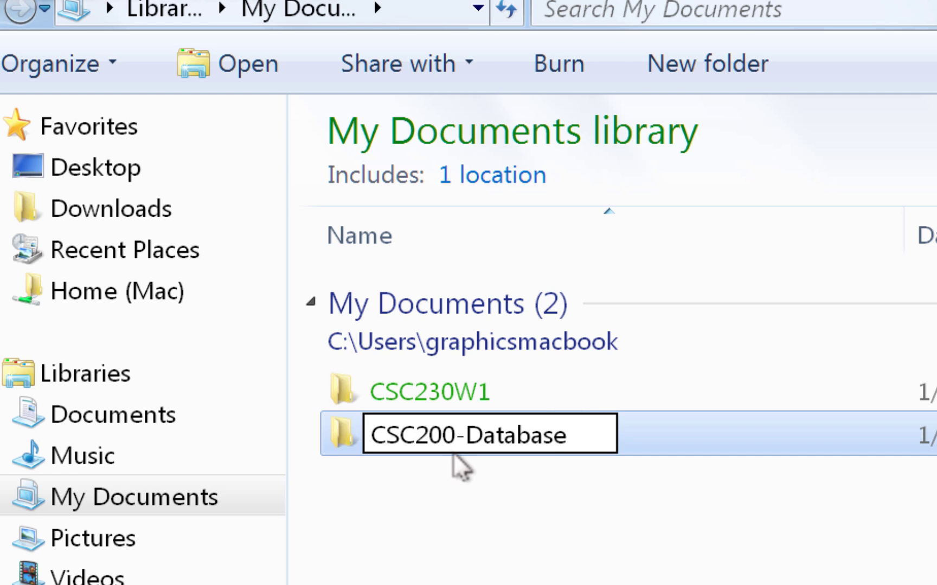
pyautogui.press('Return')
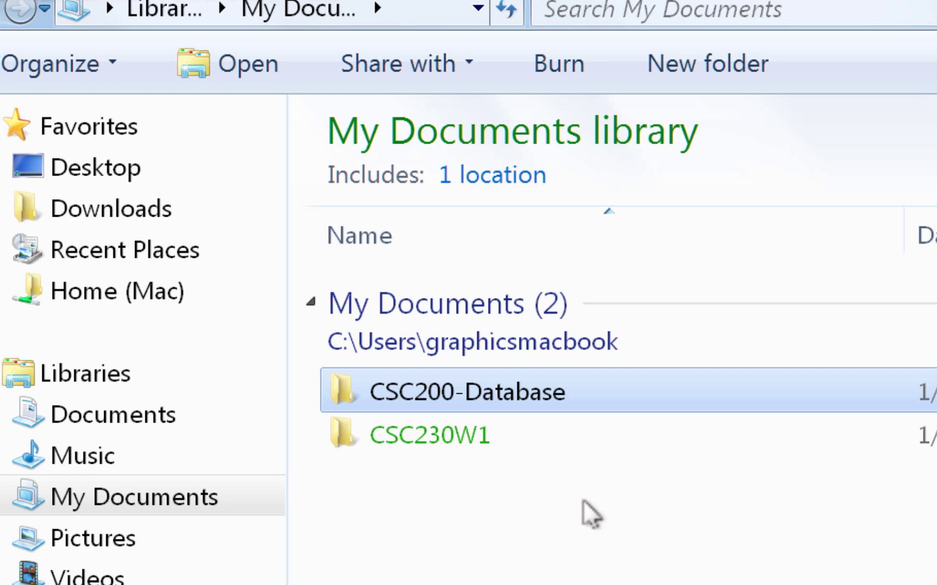
# - Create a subfolder named Notes inside the CSC200-Database folder
pyautogui.doubleClick(440, 394)
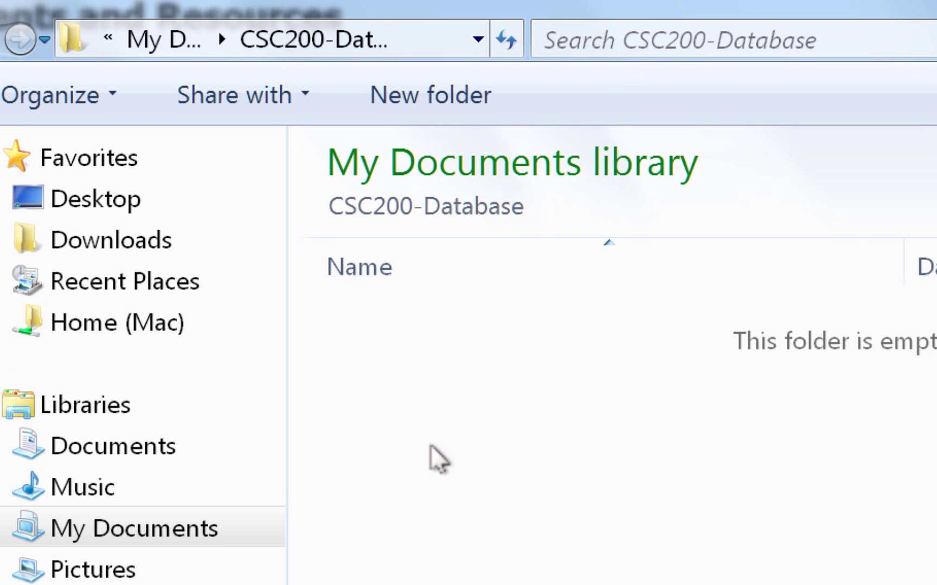
pyautogui.click(429, 115)
pyautogui.write('Notes')
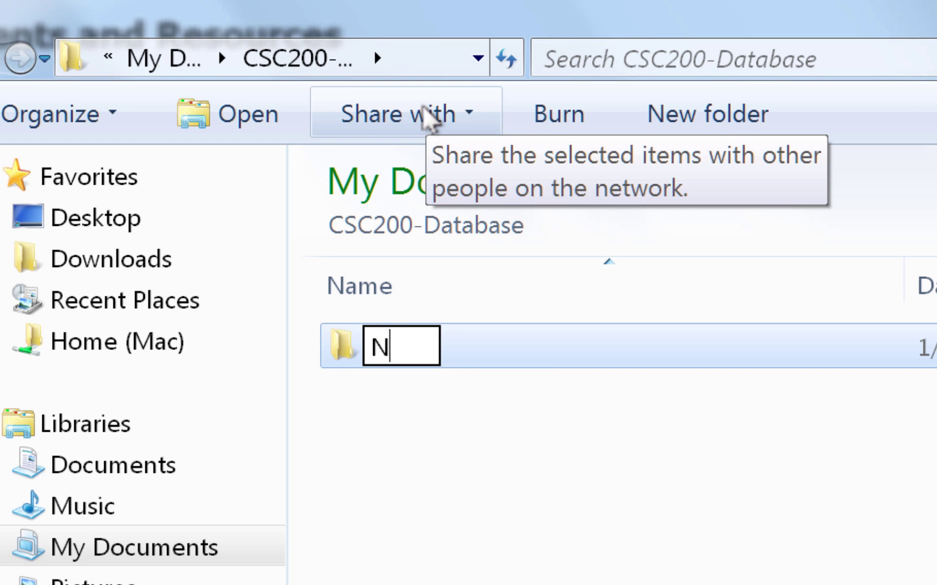
pyautogui.press('Return')
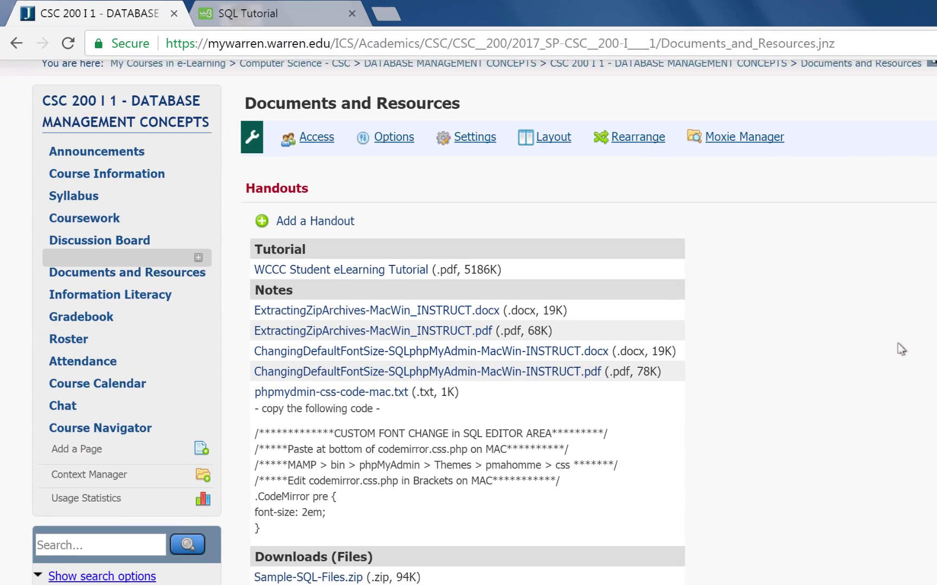
# - Download Sample-SQL-Files.zip from the Downloads (Files) section of the course's Documents and Resources page
pyautogui.scroll(1, 200, 321)
pyautogui.click(199, 320)
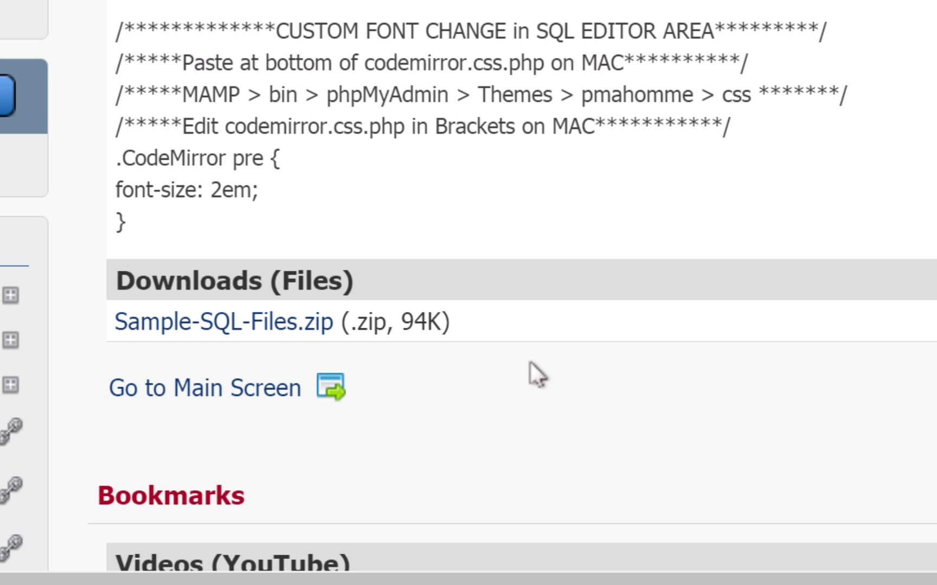
pyautogui.click(302, 322)
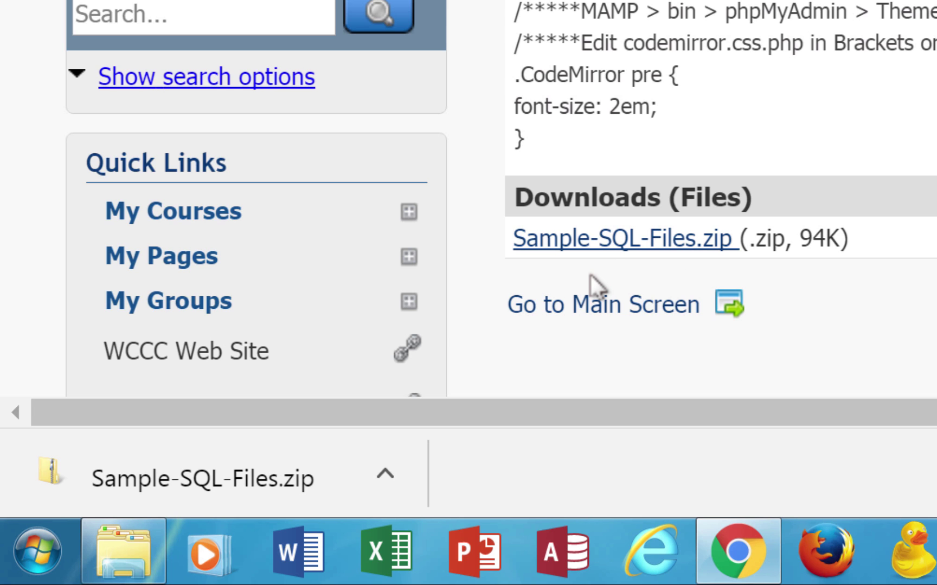
# - Switch to Windows Explorer and start extracting Sample-SQL-Files.zip from the Downloads folder
pyautogui.click(117, 554)
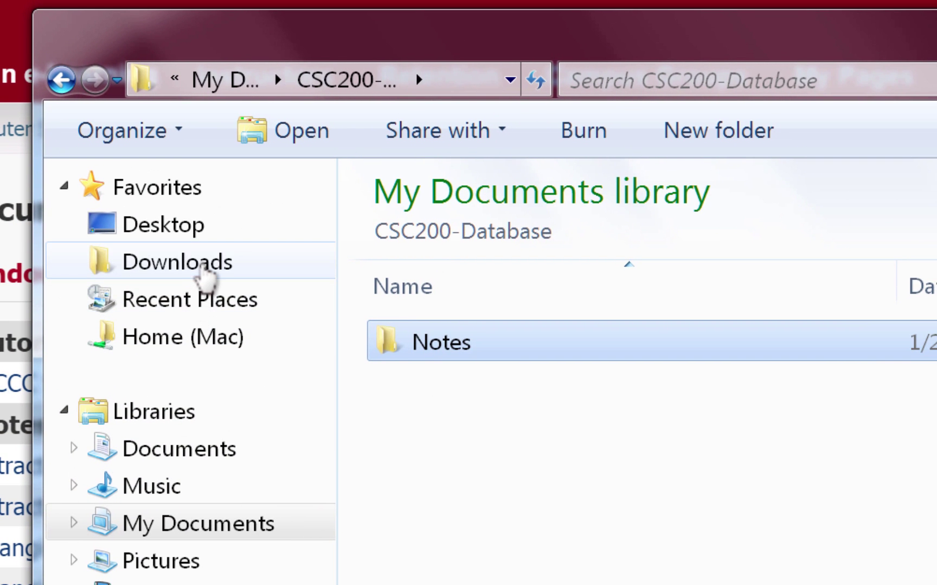
pyautogui.click(203, 266)
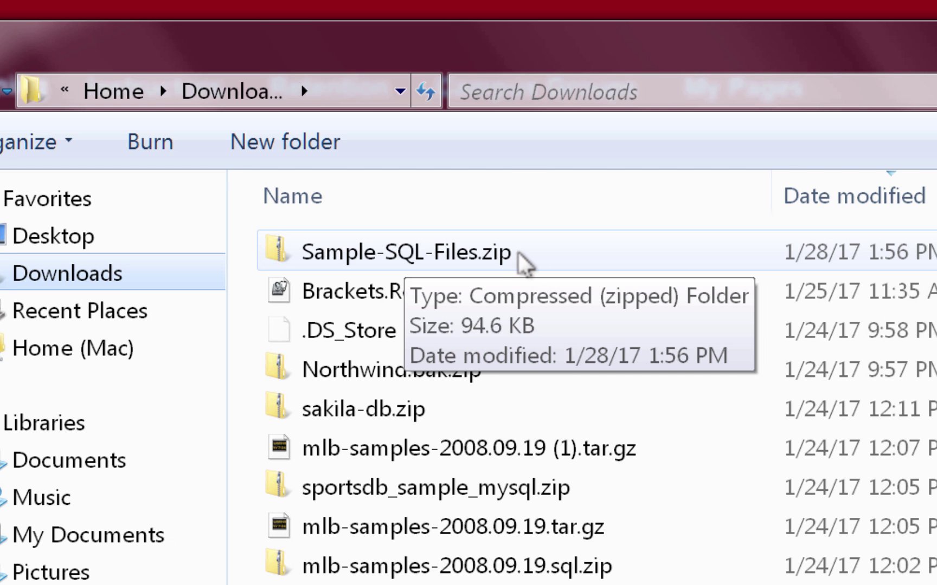
pyautogui.rightClick(464, 257)
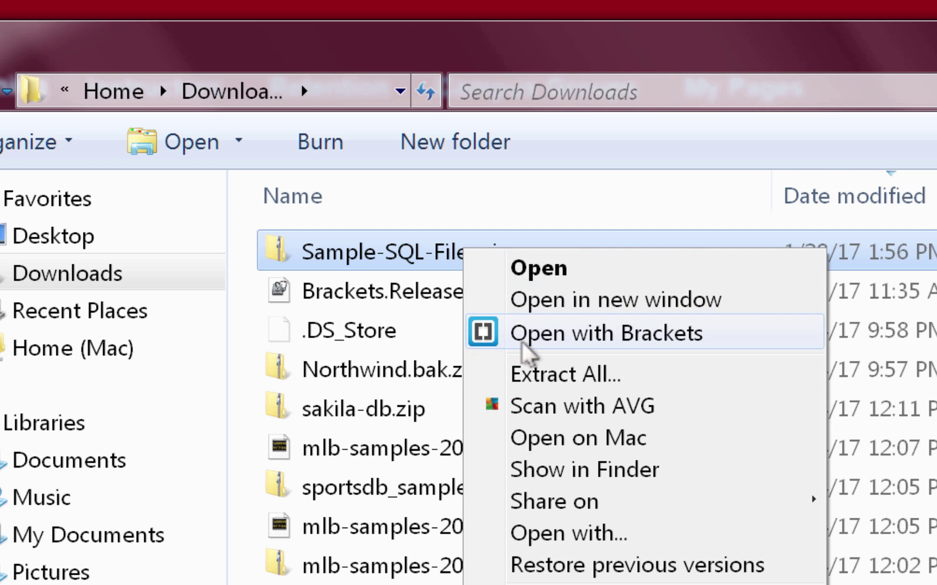
pyautogui.click(529, 374)
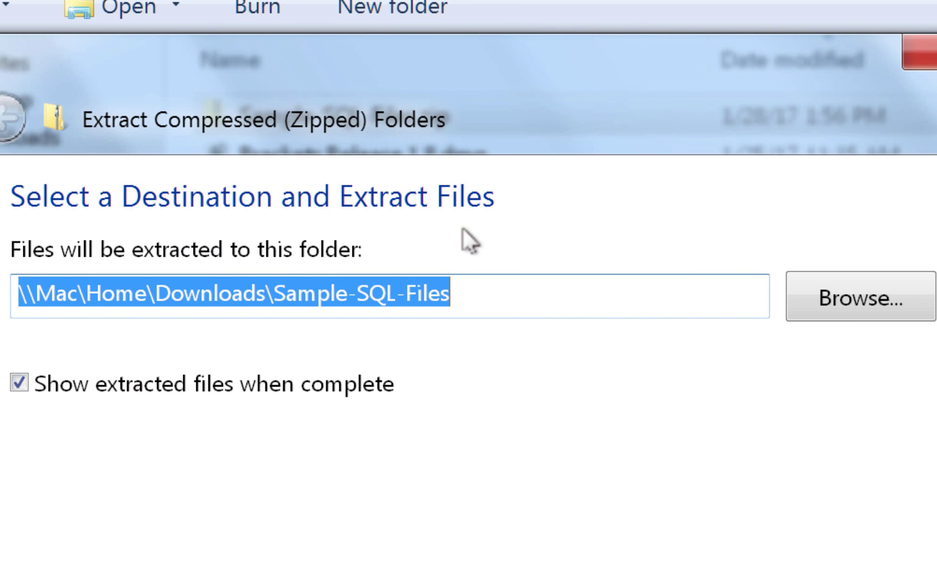
# - Choose the CSC200-Database folder in My Documents as the extraction destination and extract the zip file's contents there
pyautogui.click(872, 298)
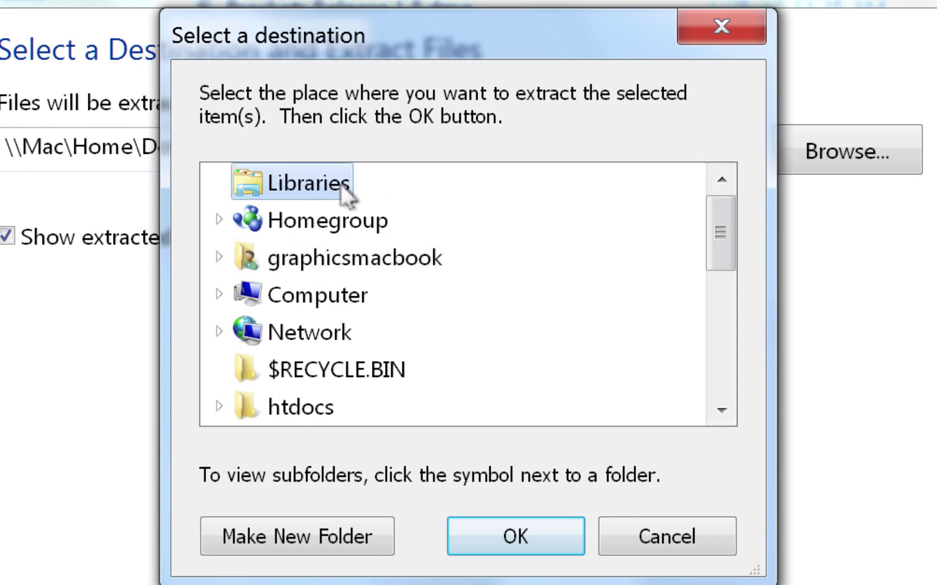
pyautogui.click(341, 205)
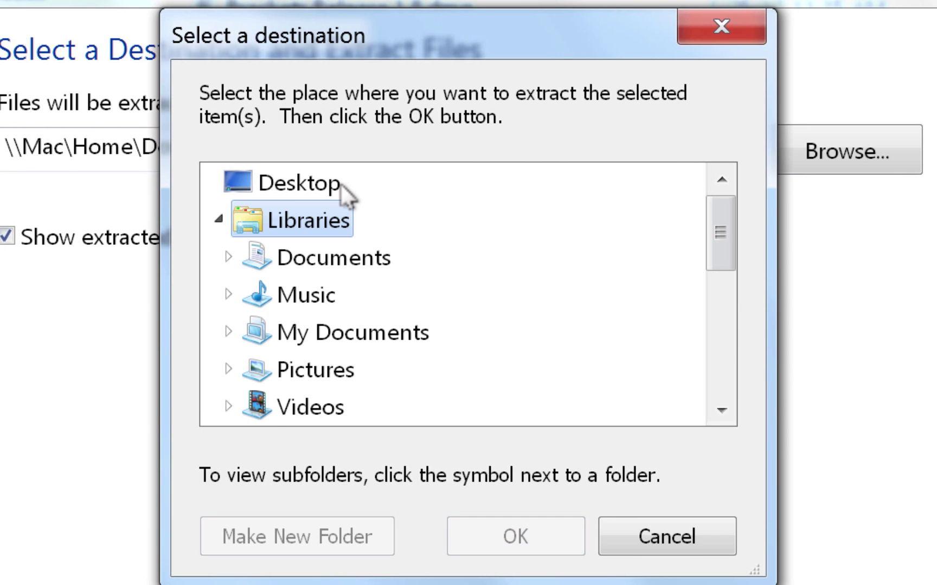
pyautogui.click(404, 332)
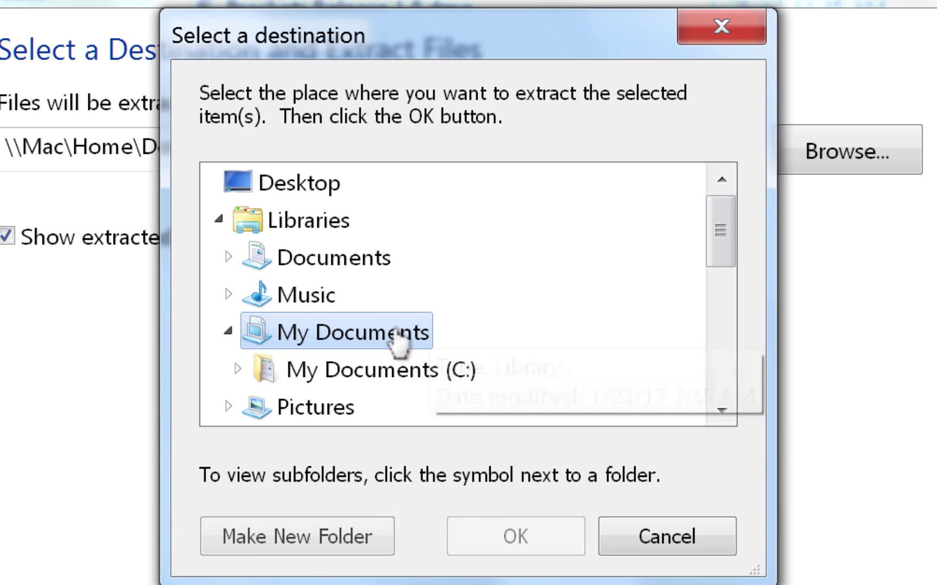
pyautogui.click(418, 374)
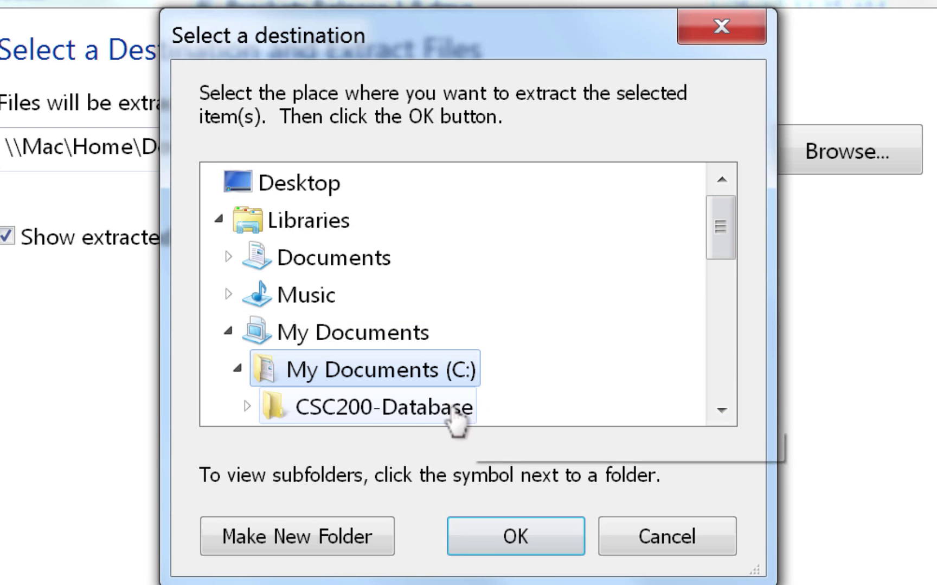
pyautogui.moveTo(711, 238); pyautogui.dragTo(711, 268)
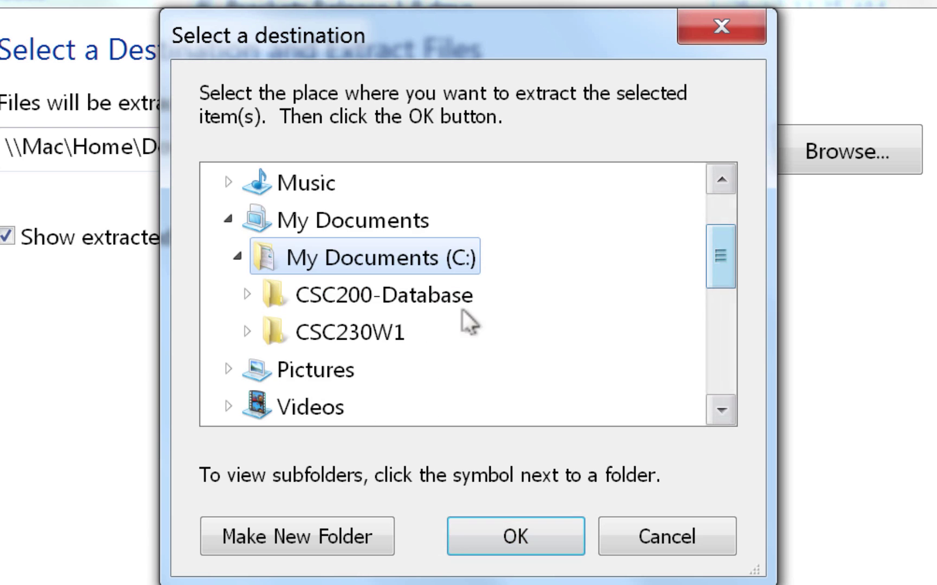
pyautogui.click(442, 308)
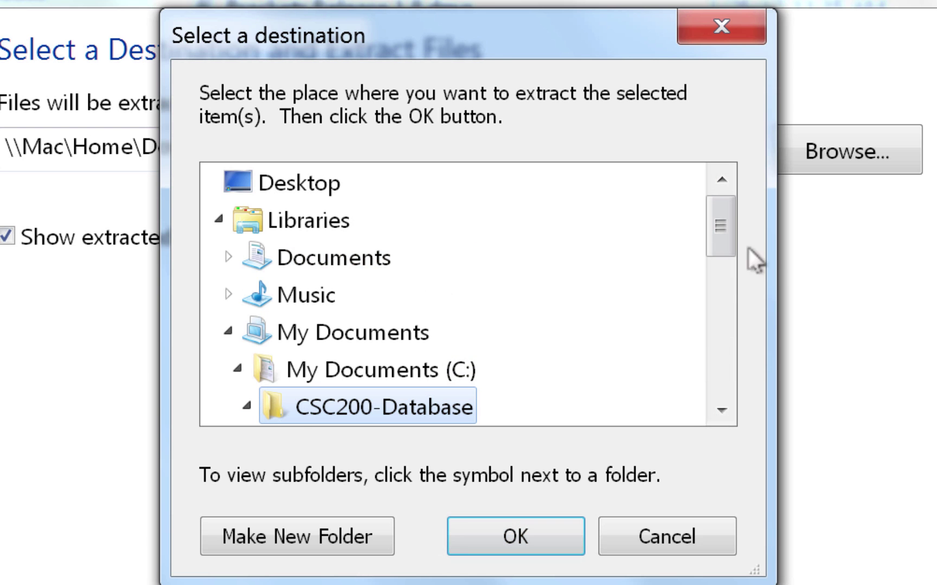
pyautogui.moveTo(716, 216); pyautogui.dragTo(715, 249)
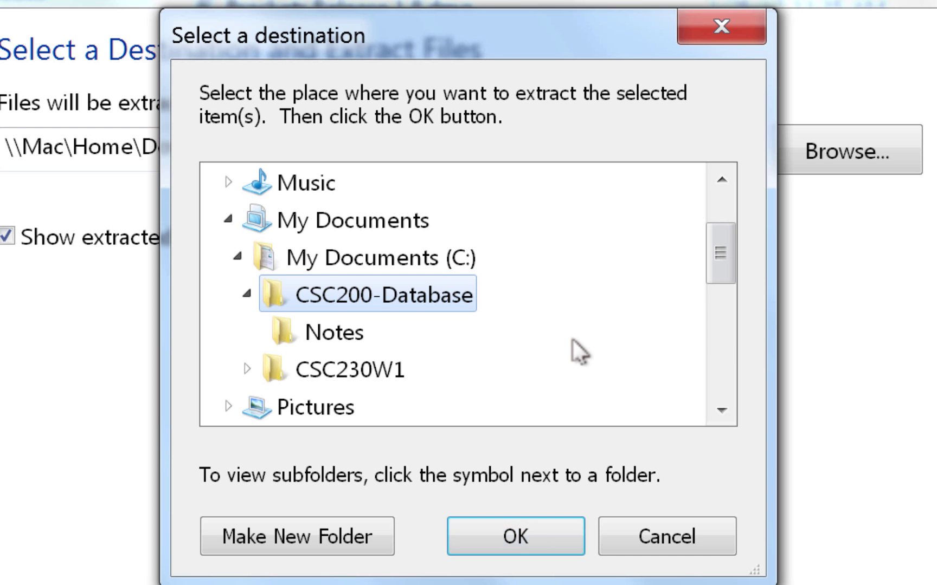
pyautogui.click(516, 535)
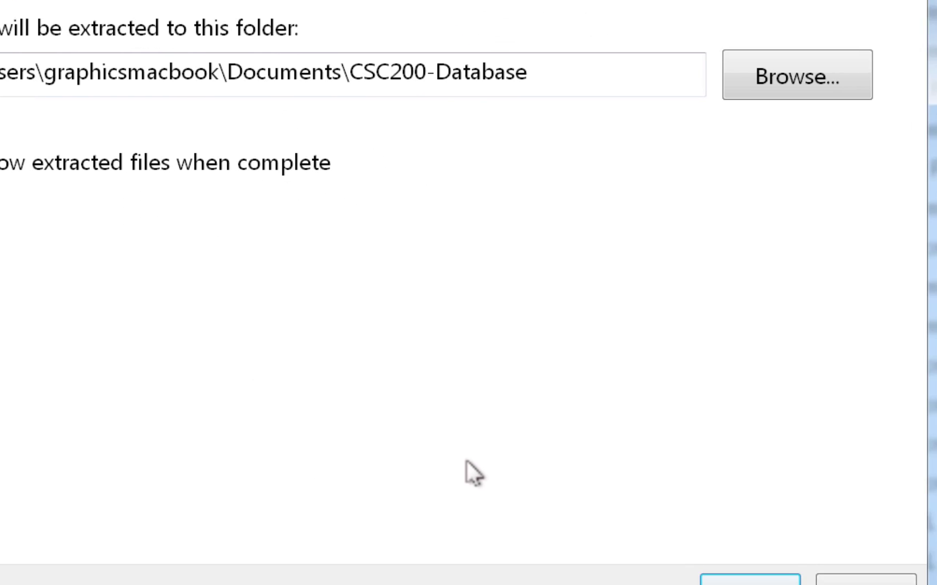
pyautogui.click(644, 438)
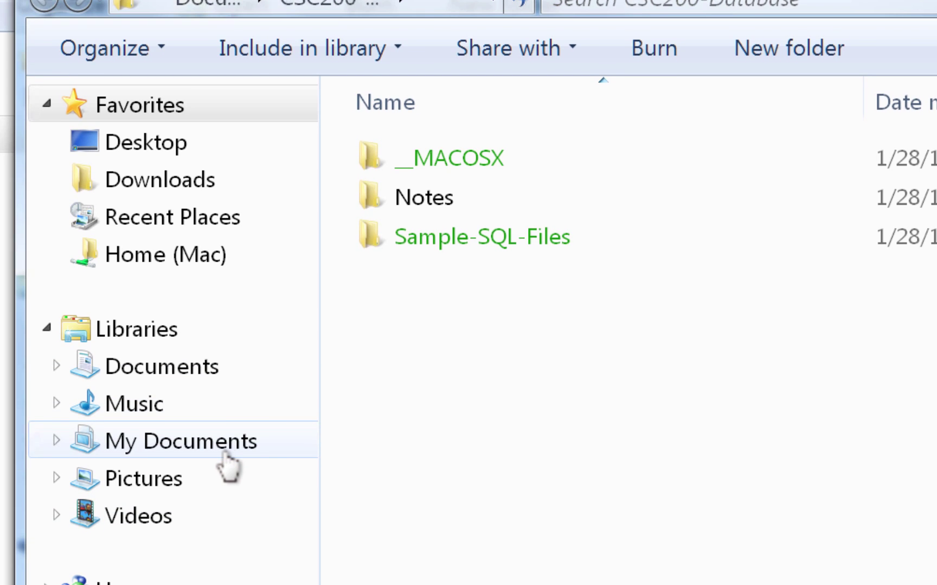
# - Open CSC200-Database from the My Documents library and delete its __MACOSX folder
pyautogui.click(223, 454)
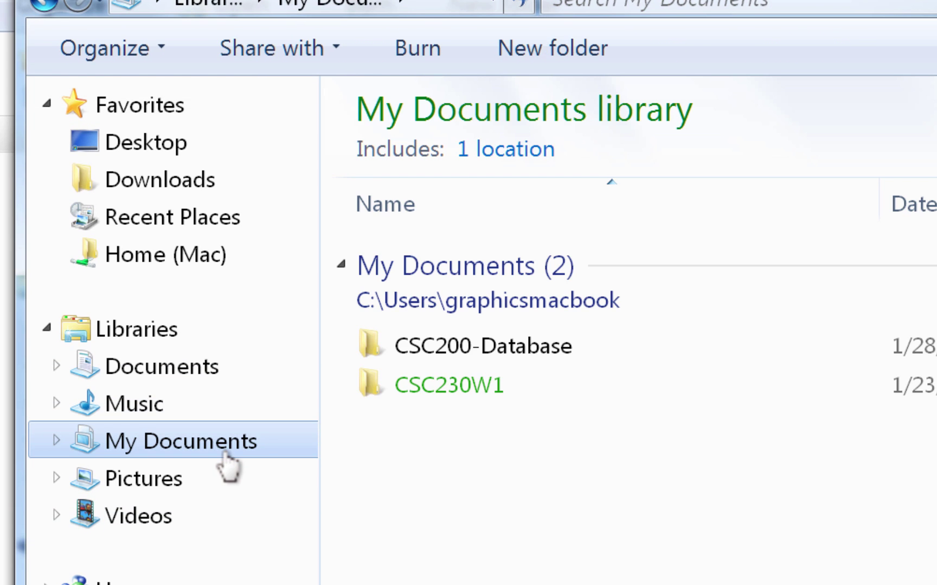
pyautogui.doubleClick(510, 349)
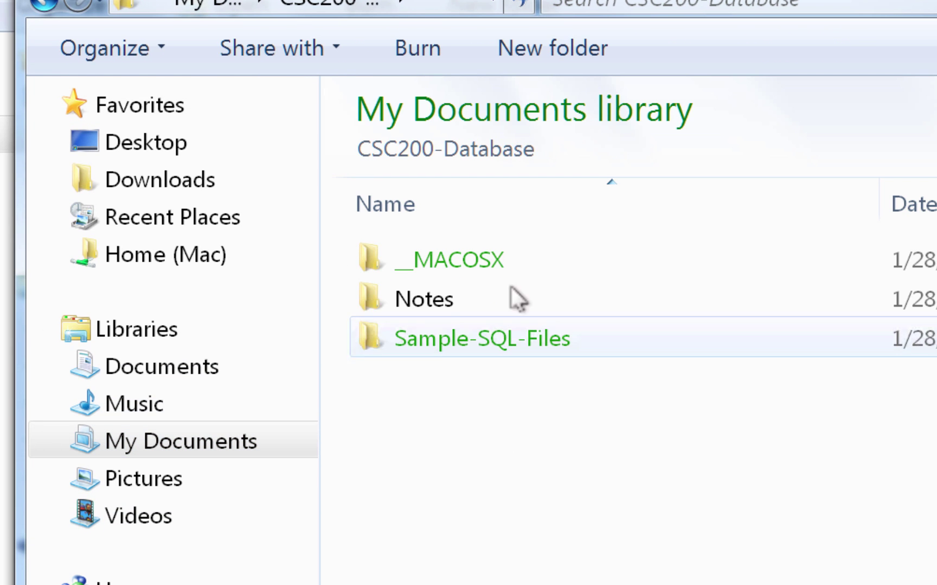
pyautogui.rightClick(490, 252)
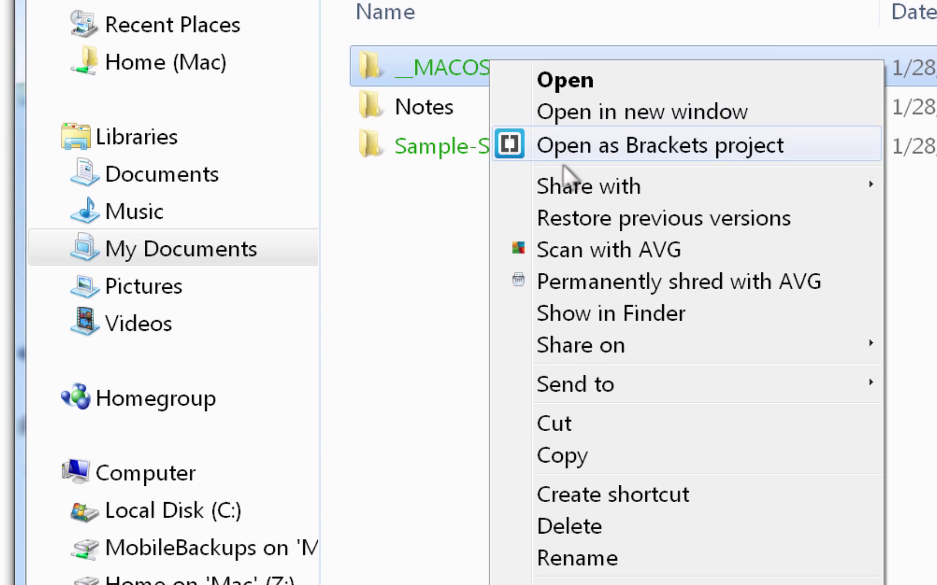
pyautogui.click(599, 428)
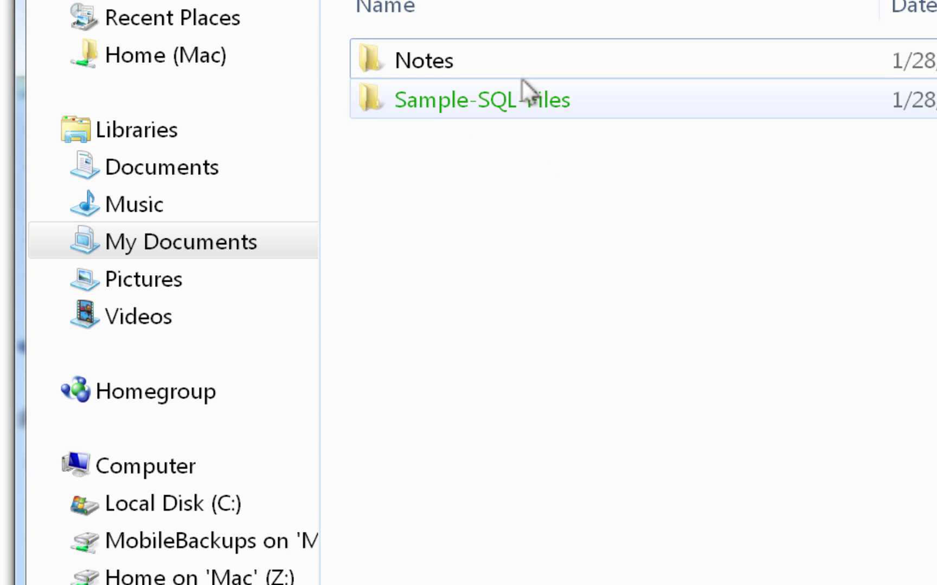
# - Open the extracted Sample-SQL-Files folder to view its contents, and close the Downloads window
pyautogui.doubleClick(522, 93)
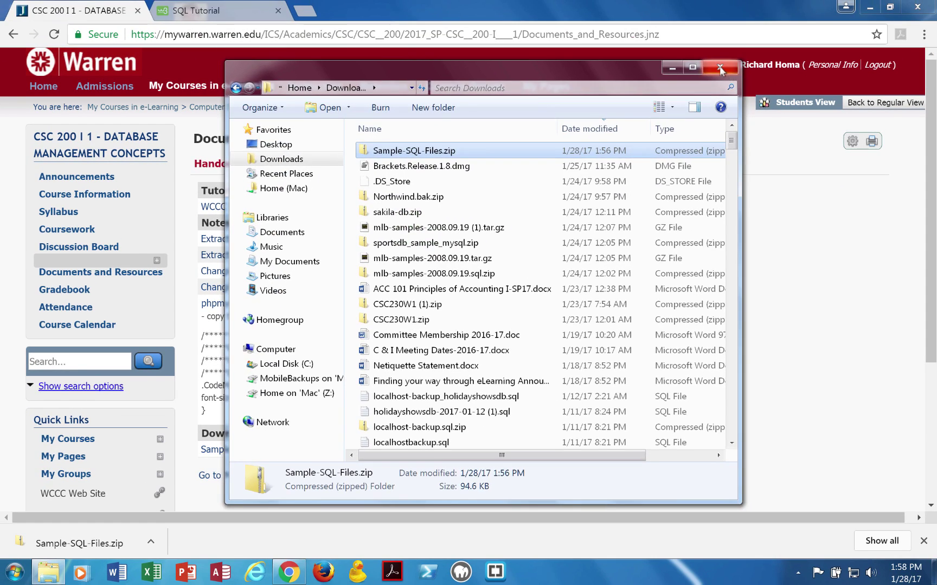
pyautogui.click(721, 66)
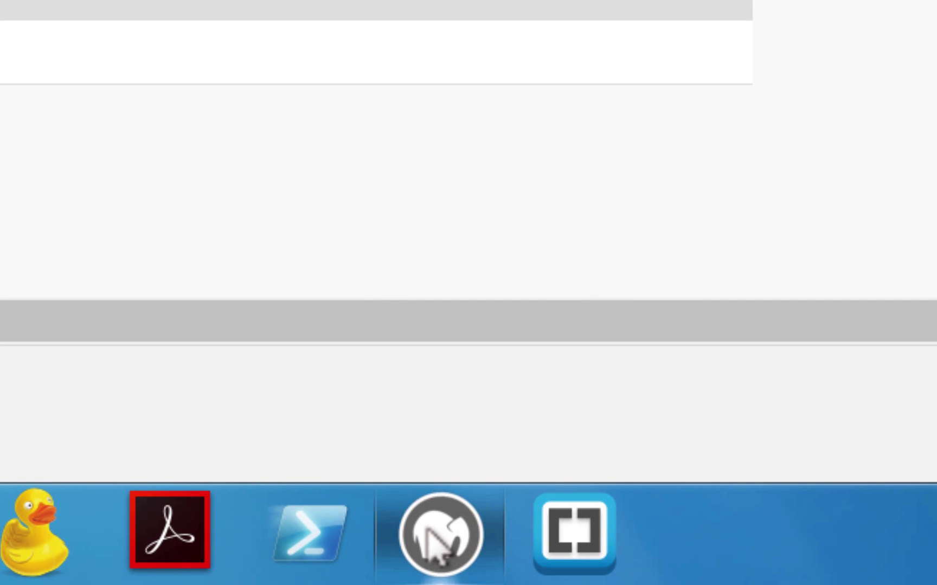
# - Launch MAMP and open phpMyAdmin from its start page
pyautogui.click(440, 537)
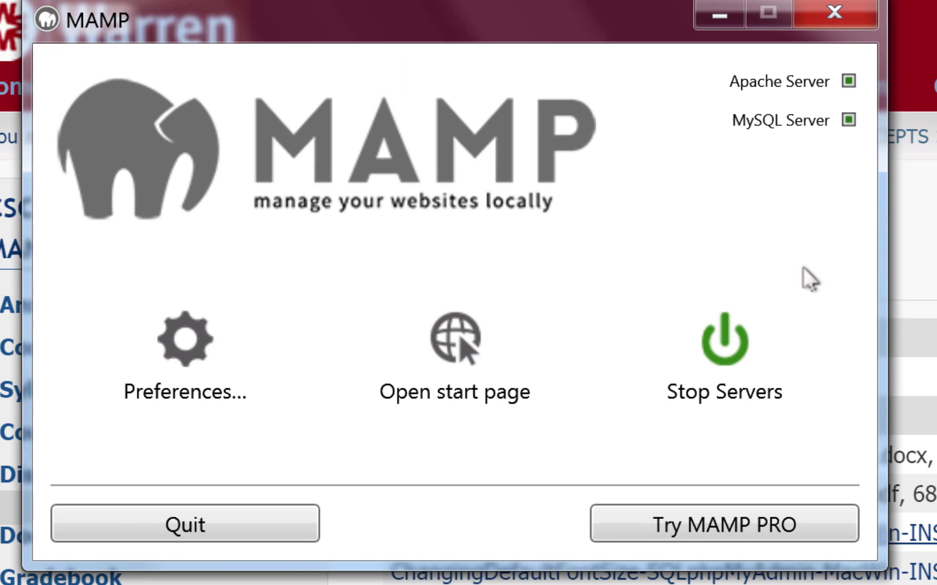
pyautogui.click(465, 334)
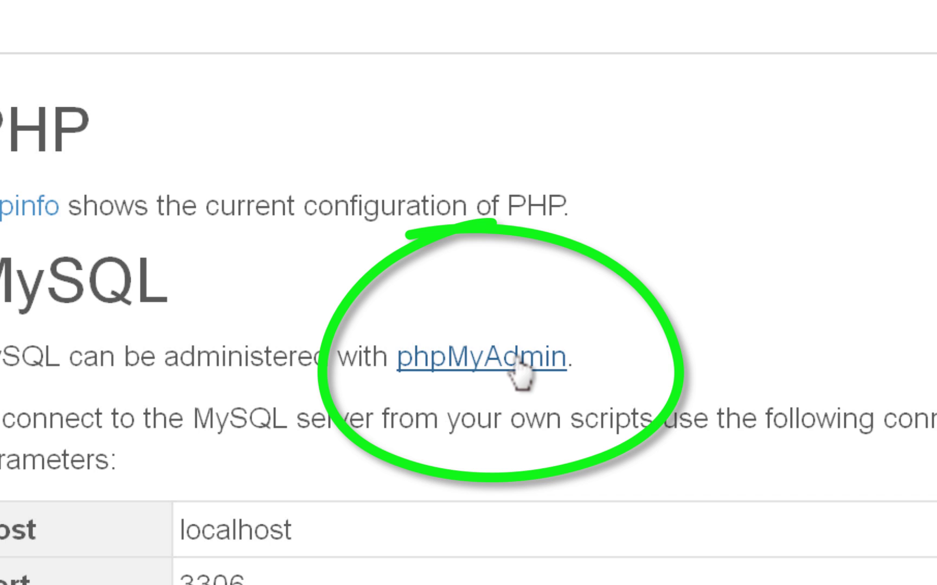
pyautogui.click(517, 358)
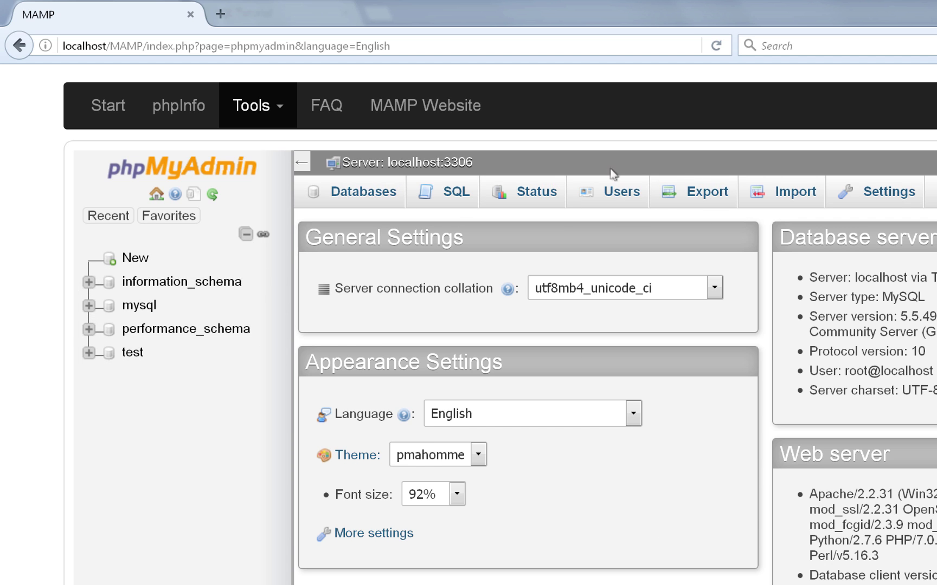
# - View the server's users overview and its database list, returning to the phpMyAdmin home page after each
pyautogui.click(622, 199)
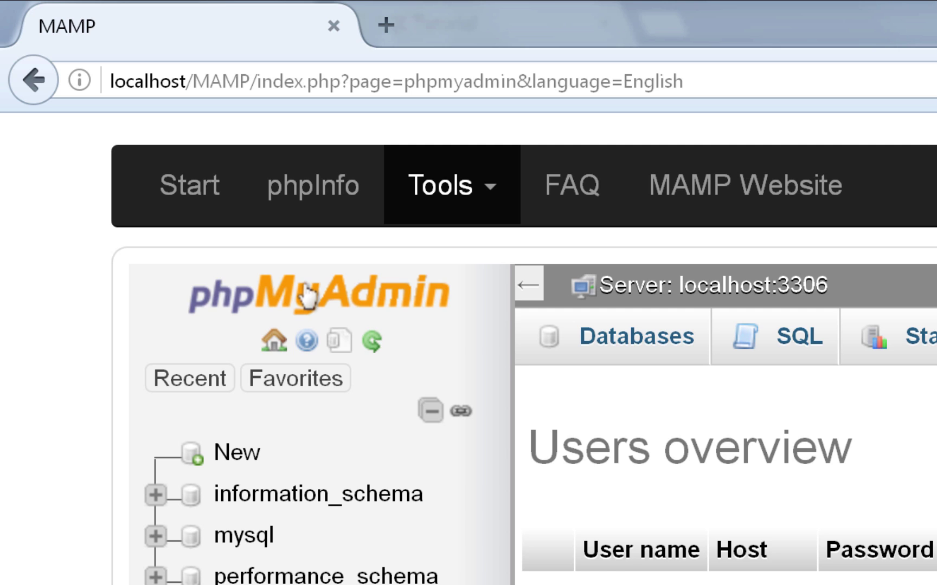
pyautogui.click(306, 296)
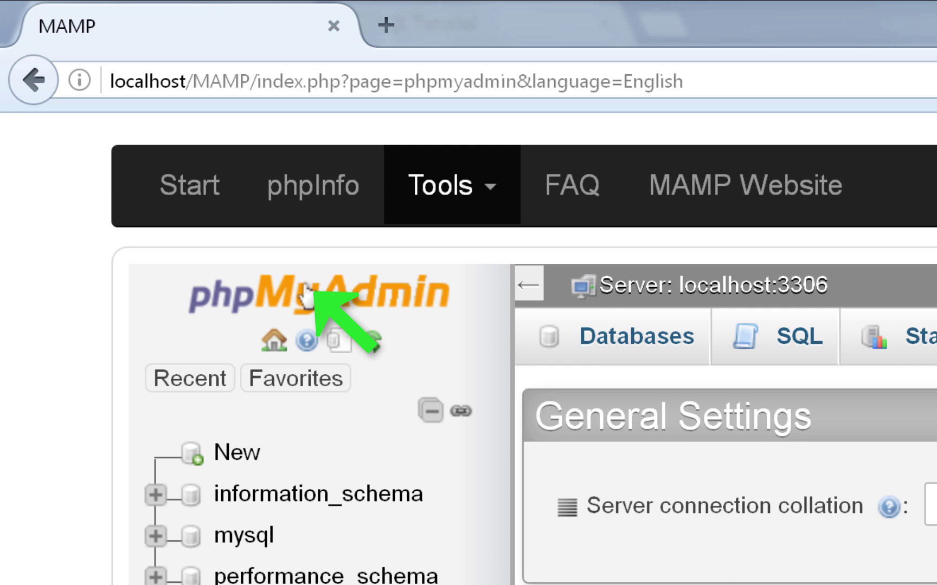
pyautogui.click(271, 345)
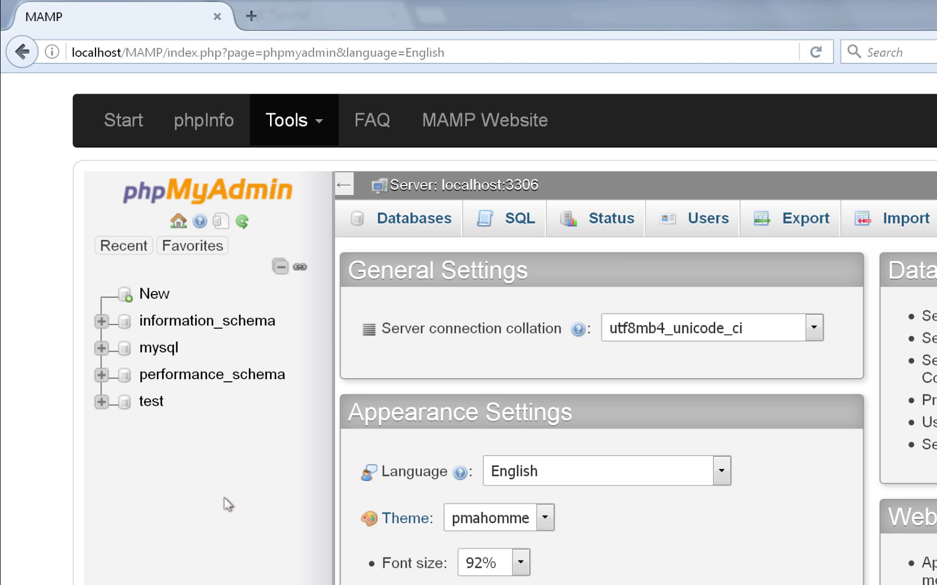
pyautogui.click(414, 219)
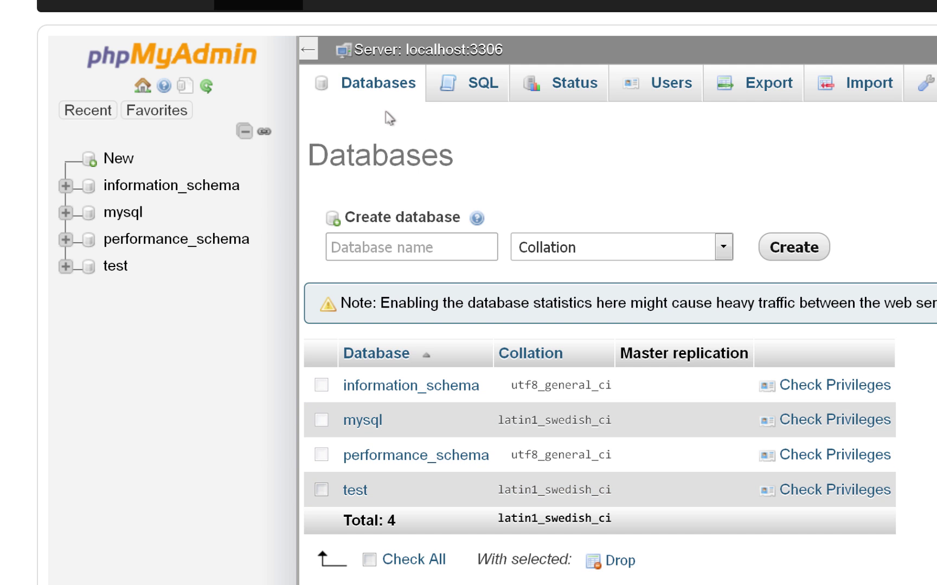
pyautogui.click(143, 85)
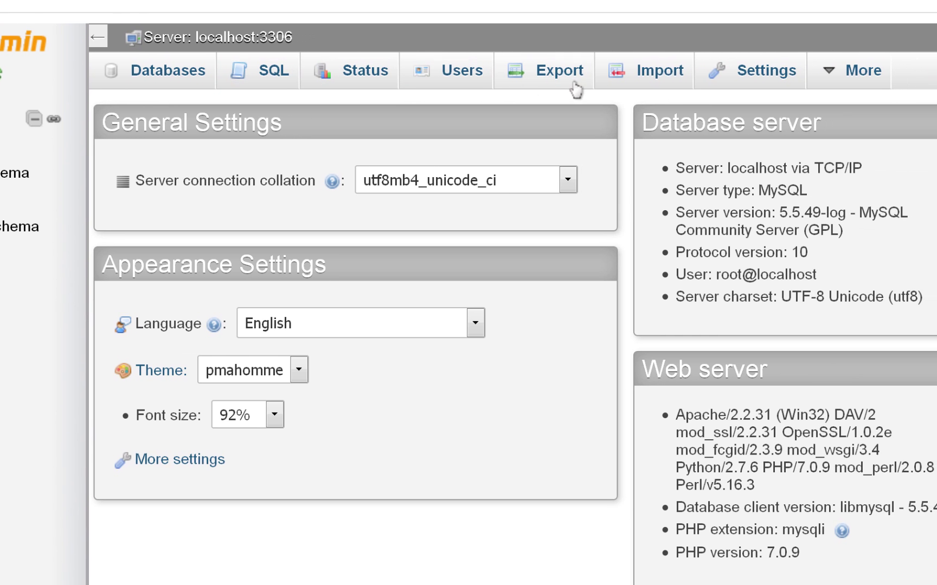
# - Open the server-level import and choose world-mysql.sql from CSC200-Database's Sample-SQL-Files folder in My Documents as the import file
pyautogui.click(656, 73)
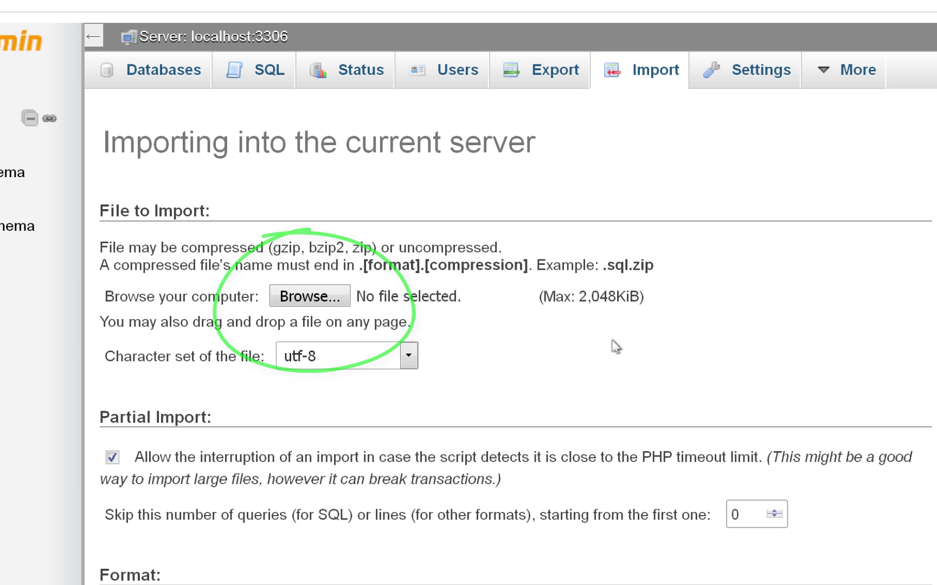
pyautogui.scroll(-3, 614, 345)
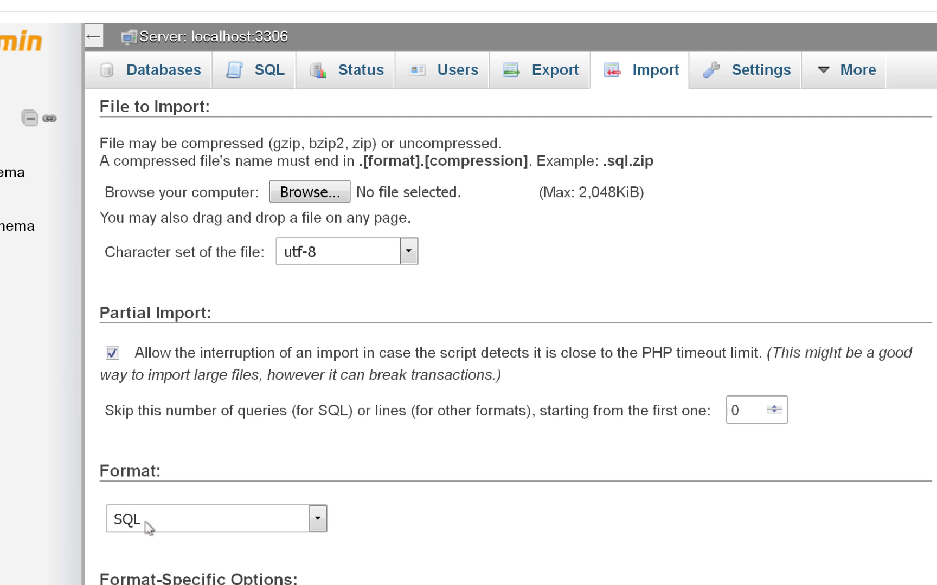
pyautogui.scroll(3, 722, 312)
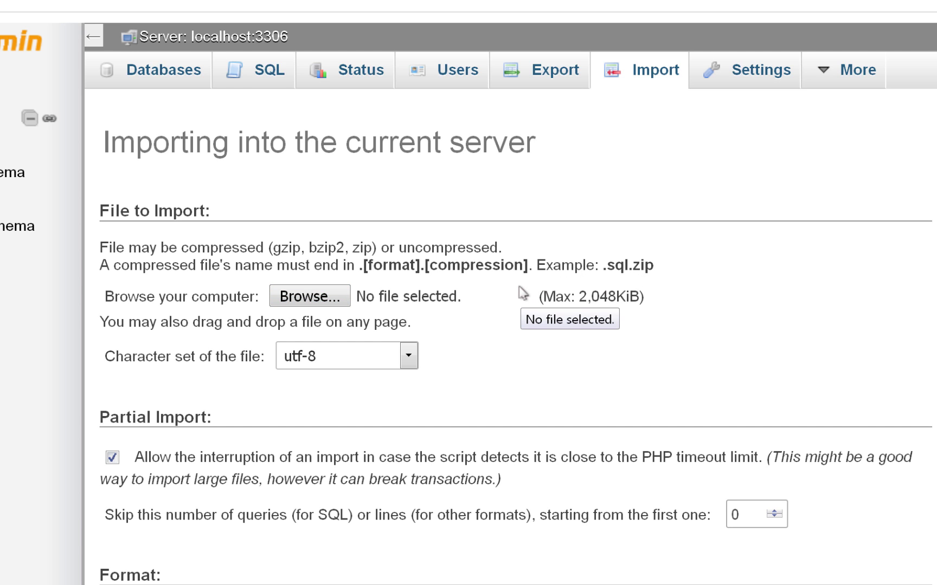
pyautogui.click(316, 300)
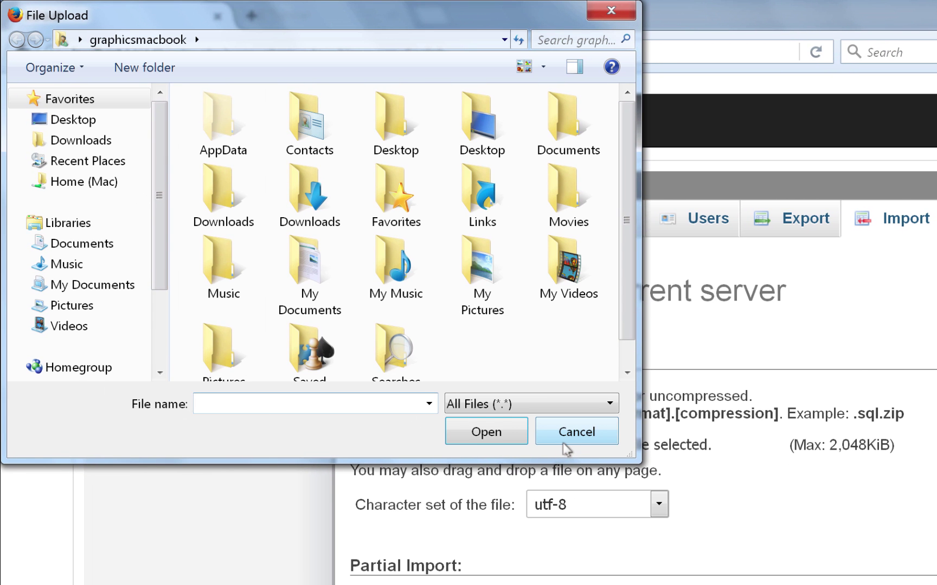
pyautogui.click(103, 287)
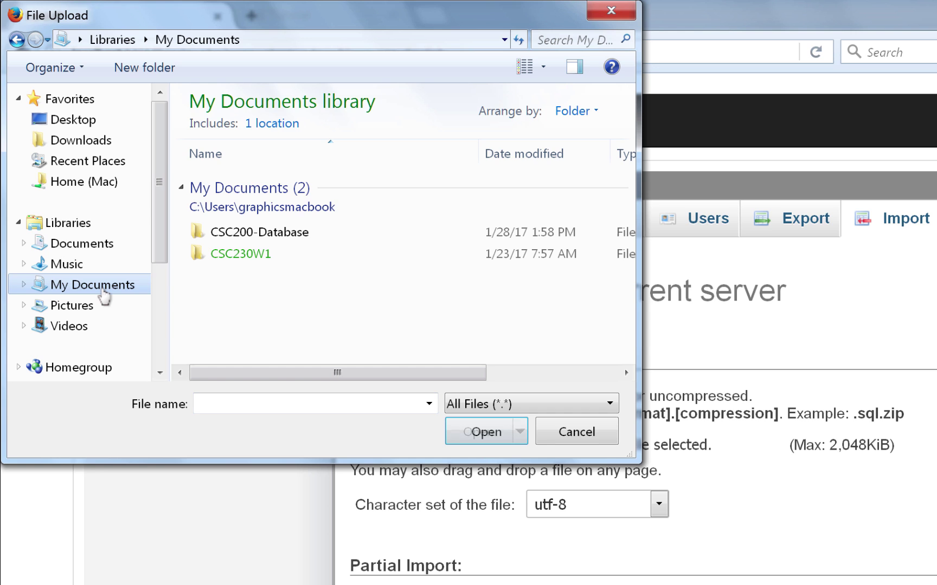
pyautogui.doubleClick(253, 234)
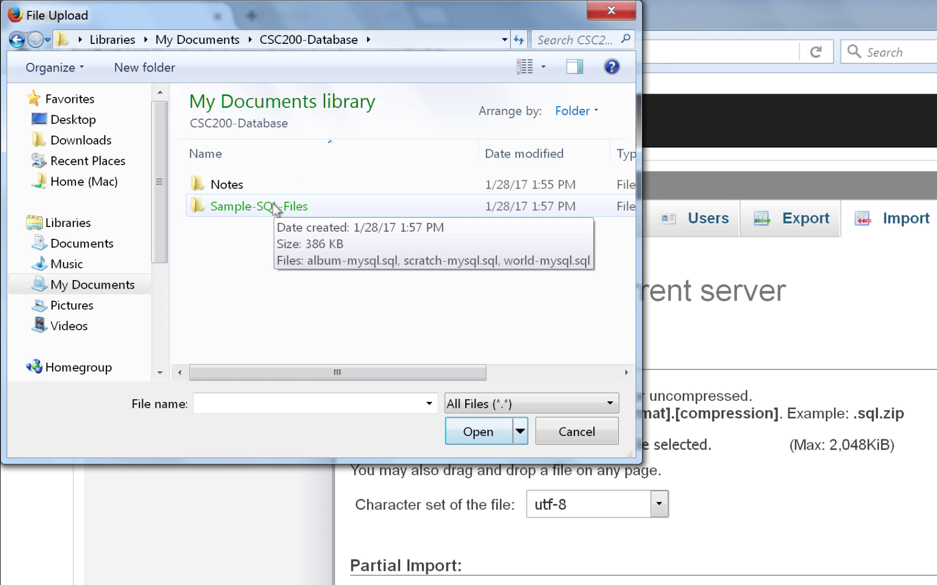
pyautogui.click(276, 210)
pyautogui.doubleClick(276, 208)
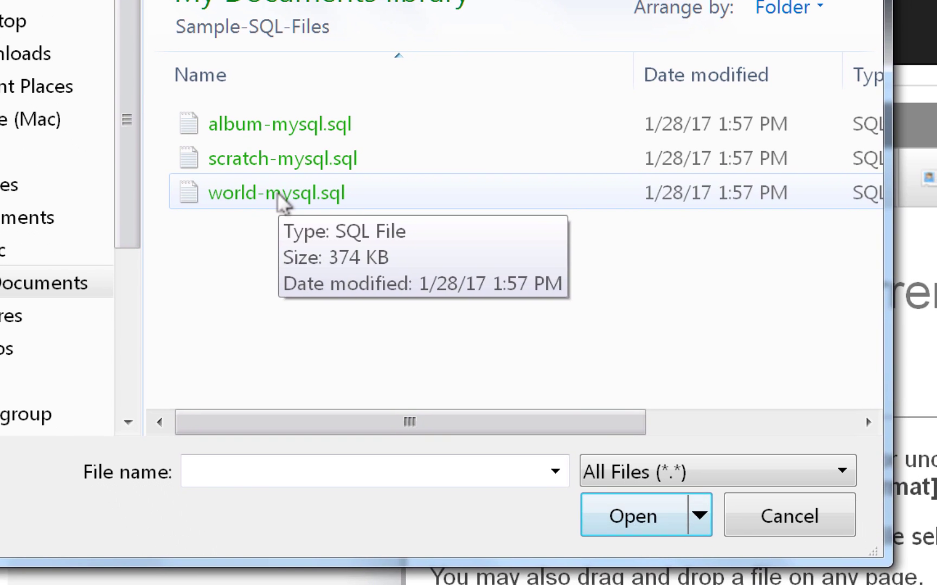
pyautogui.click(405, 371)
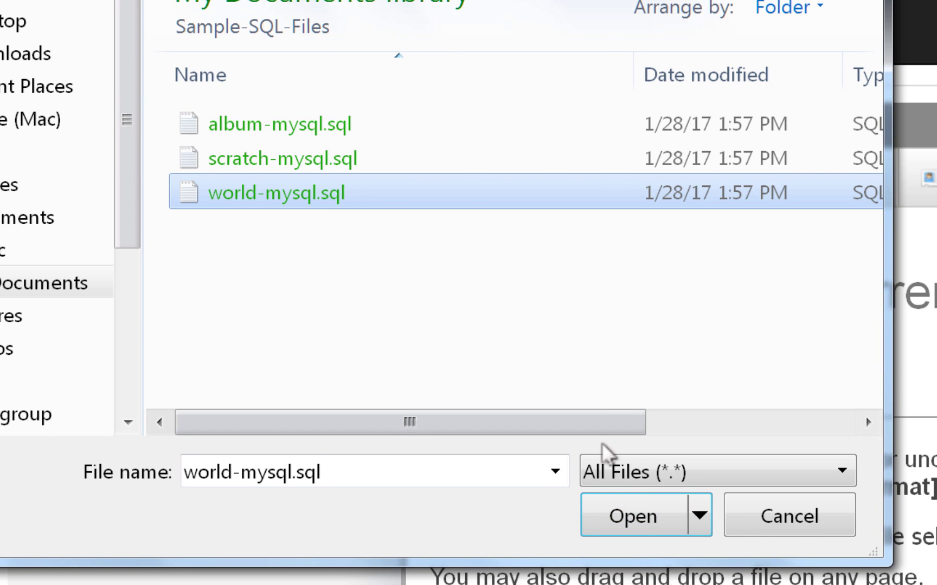
pyautogui.click(635, 515)
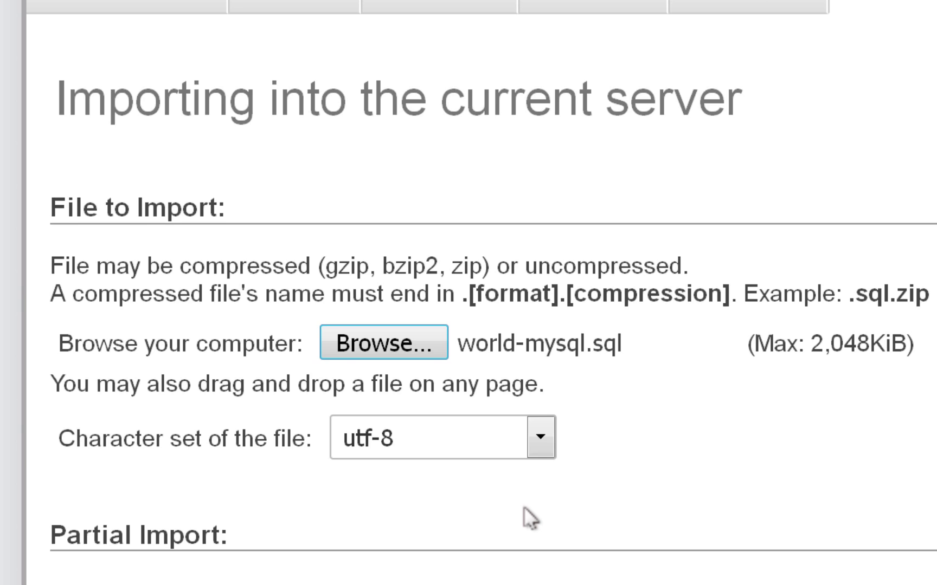
# - Review the import options, keeping SQL format and compatibility mode NONE, and run the import of world-mysql.sql
pyautogui.scroll(-4, 532, 523)
pyautogui.scroll(-2, 531, 520)
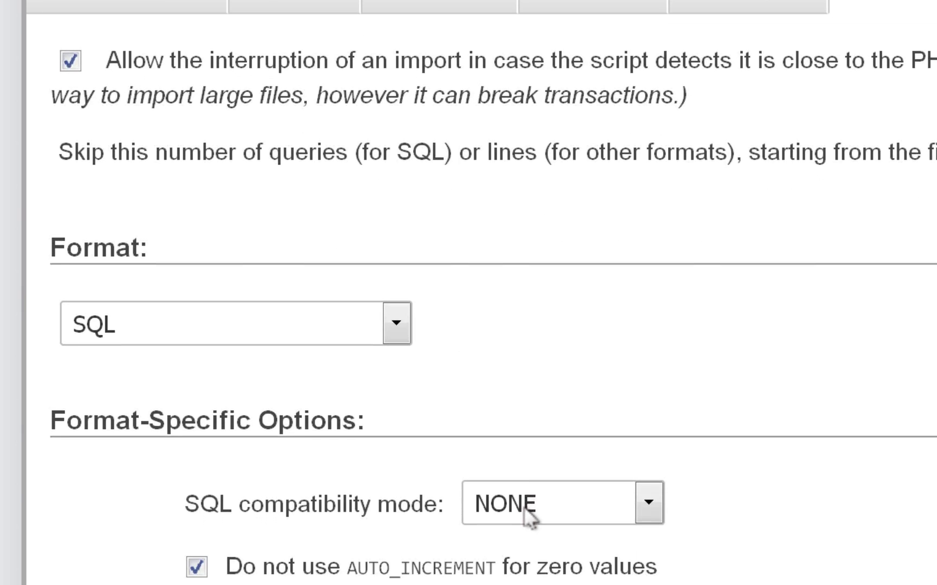
pyautogui.scroll(3, 531, 520)
pyautogui.scroll(-5, 523, 510)
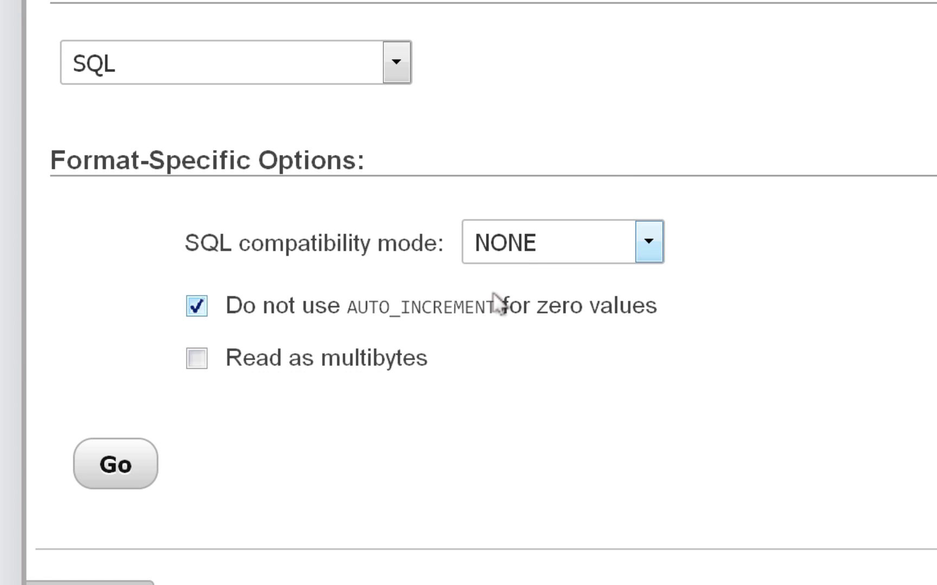
pyautogui.scroll(3, 869, 50)
pyautogui.scroll(1, 869, 50)
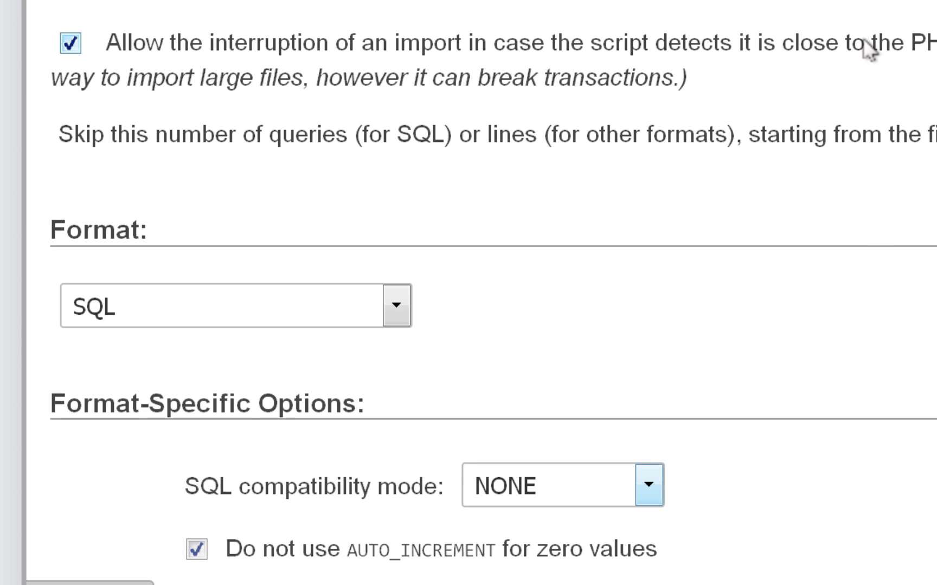
pyautogui.scroll(-4, 869, 297)
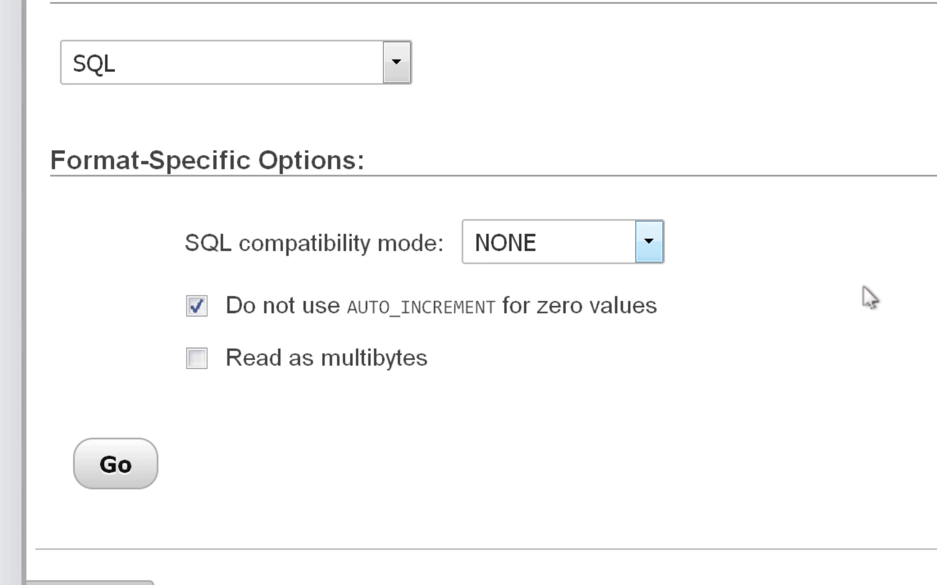
pyautogui.scroll(1, 138, 464)
pyautogui.click(131, 460)
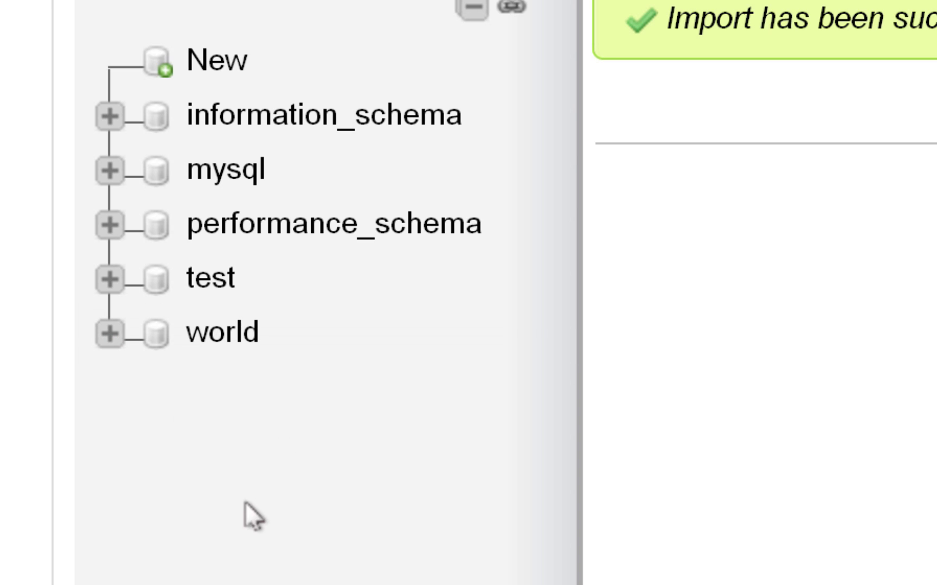
# - Expand and collapse world in the navigation tree to check its tables, and open world from the server's database list
pyautogui.click(110, 333)
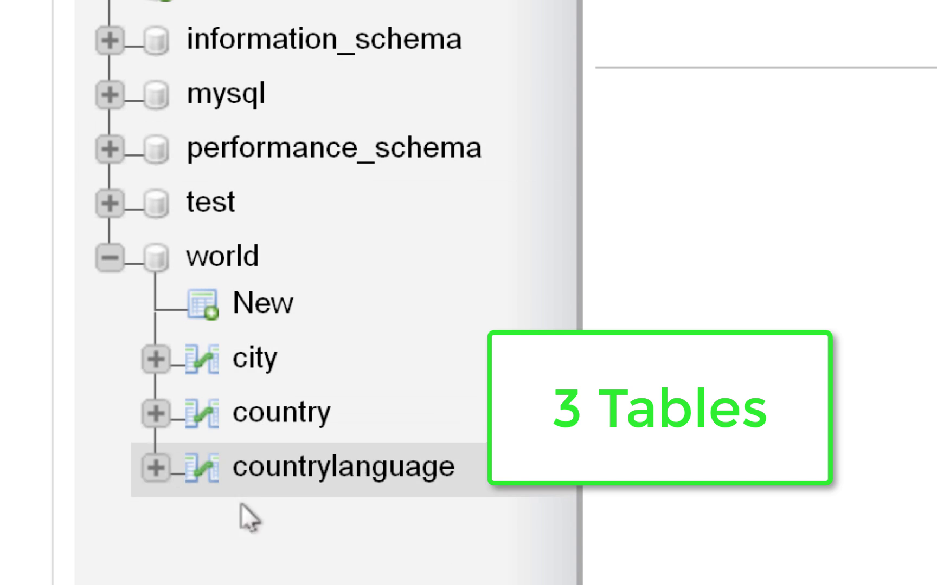
pyautogui.click(108, 258)
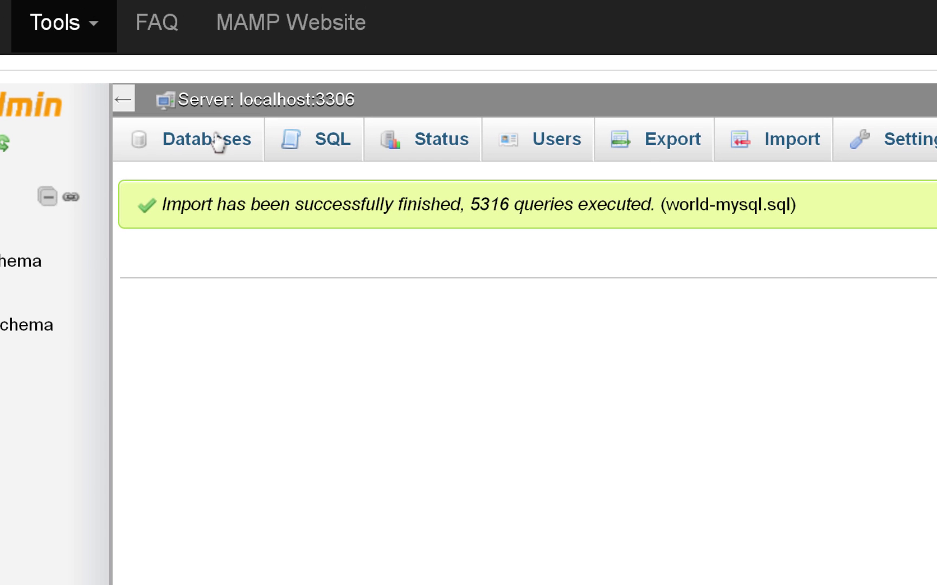
pyautogui.click(217, 143)
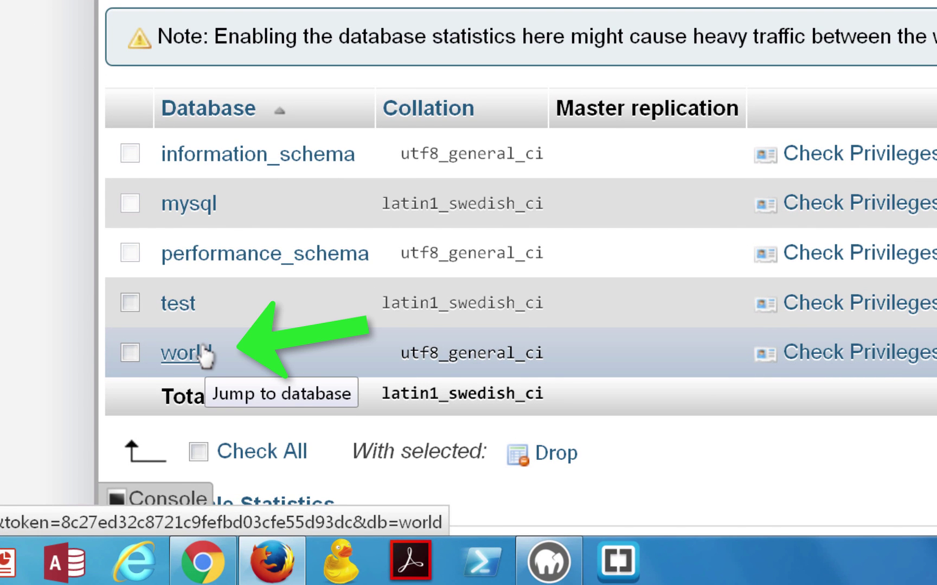
pyautogui.click(207, 355)
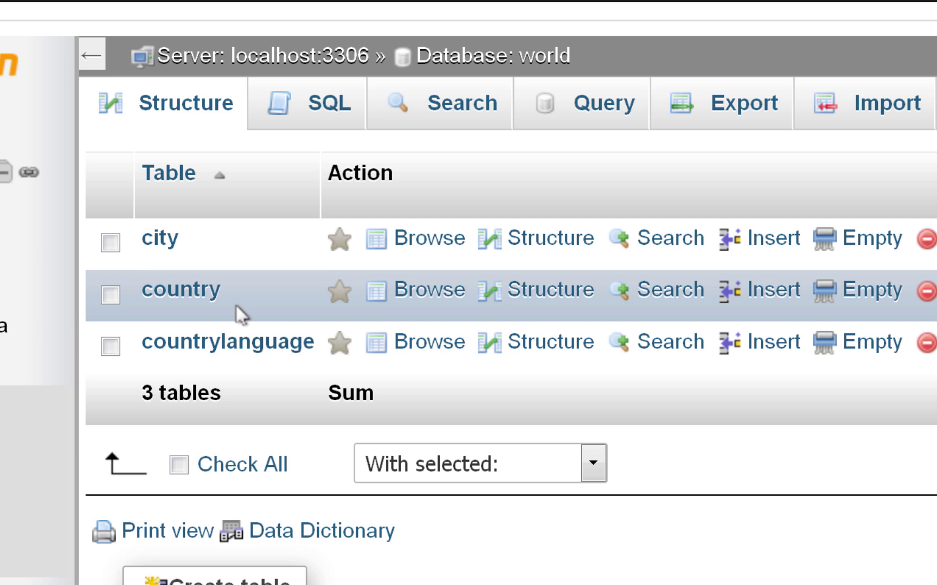
# - Open the world database's city table and look through its first page of rows
pyautogui.click(159, 241)
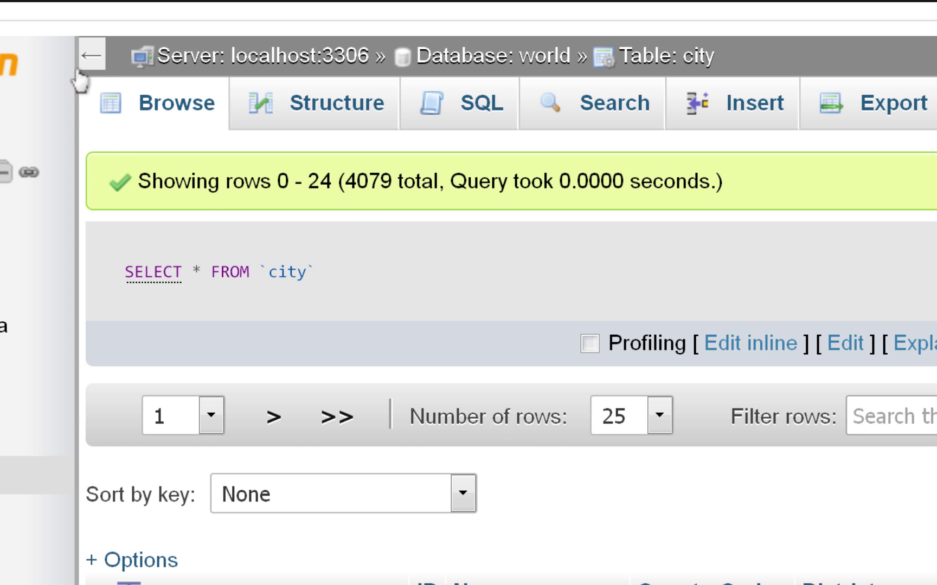
pyautogui.scroll(-5, 510, 363)
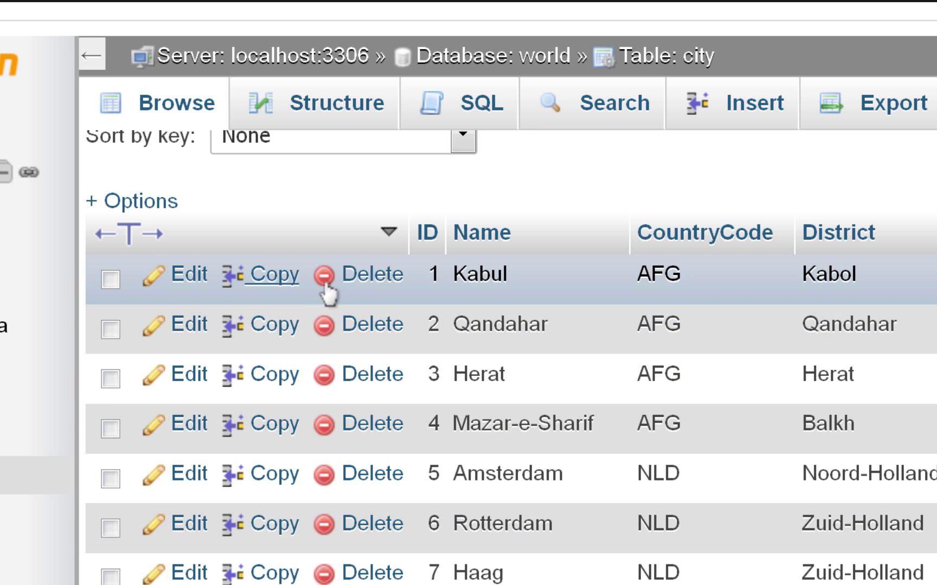
pyautogui.scroll(-5, 477, 304)
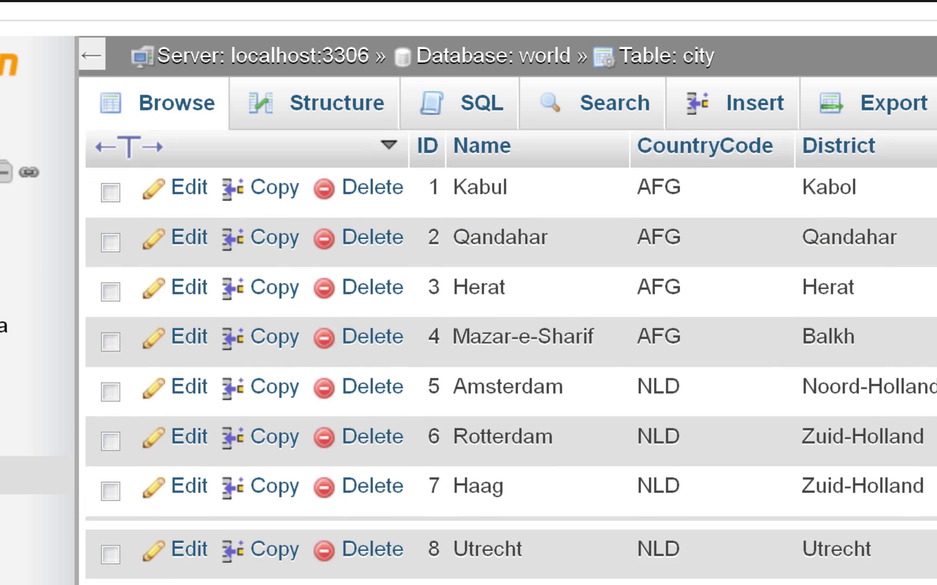
pyautogui.scroll(-10, 511, 358)
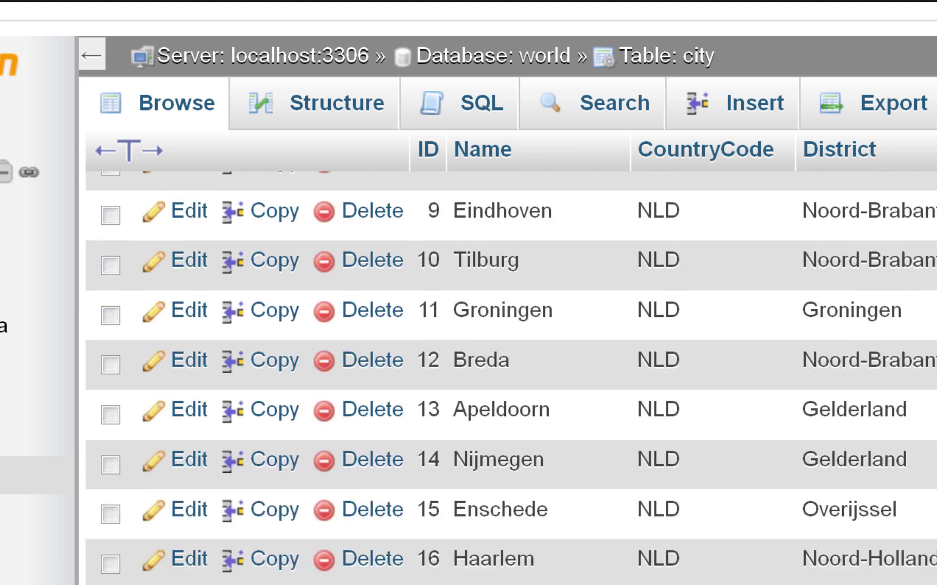
pyautogui.scroll(15, 510, 379)
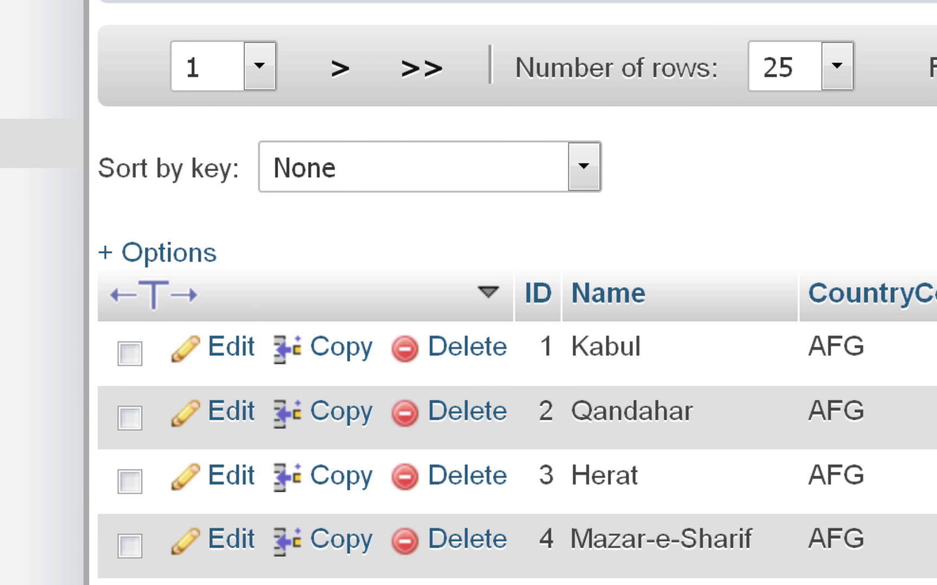
# - Examine the city table's paging controls and rows-per-page choices without changing them, and look through the page's rows down to its end
pyautogui.scroll(-6, 517, 293)
pyautogui.scroll(2, 516, 292)
pyautogui.scroll(4, 517, 292)
pyautogui.click(845, 59)
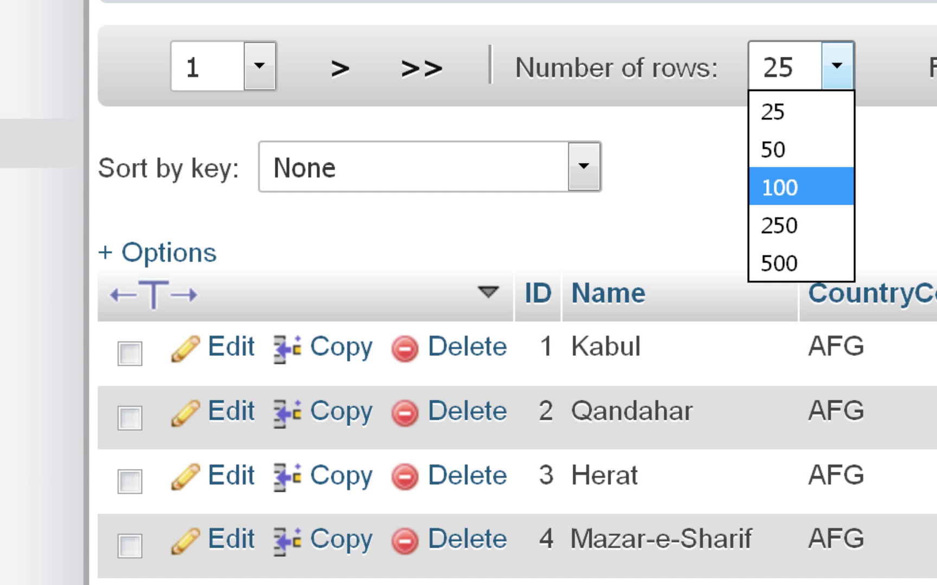
pyautogui.press('Escape')
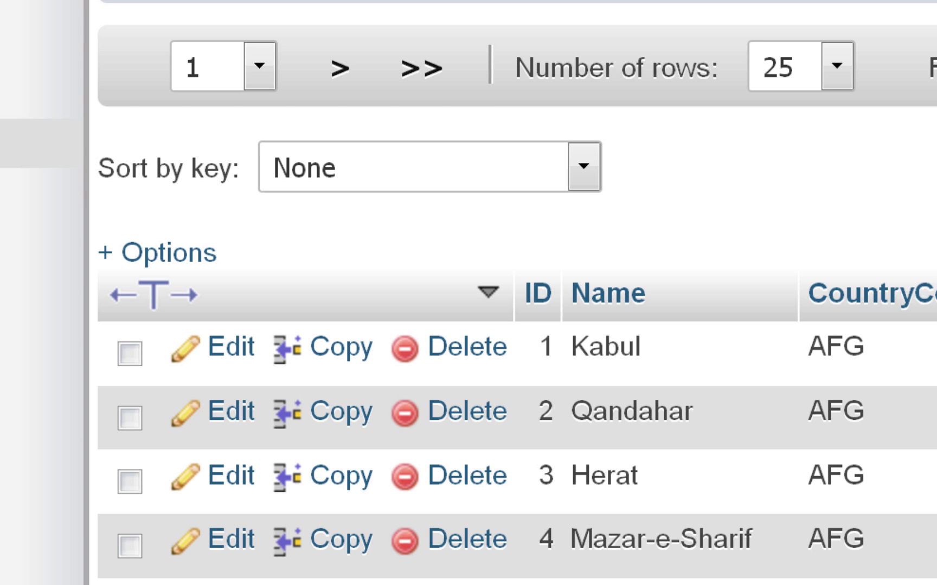
pyautogui.scroll(-10, 515, 293)
pyautogui.scroll(-4, 515, 293)
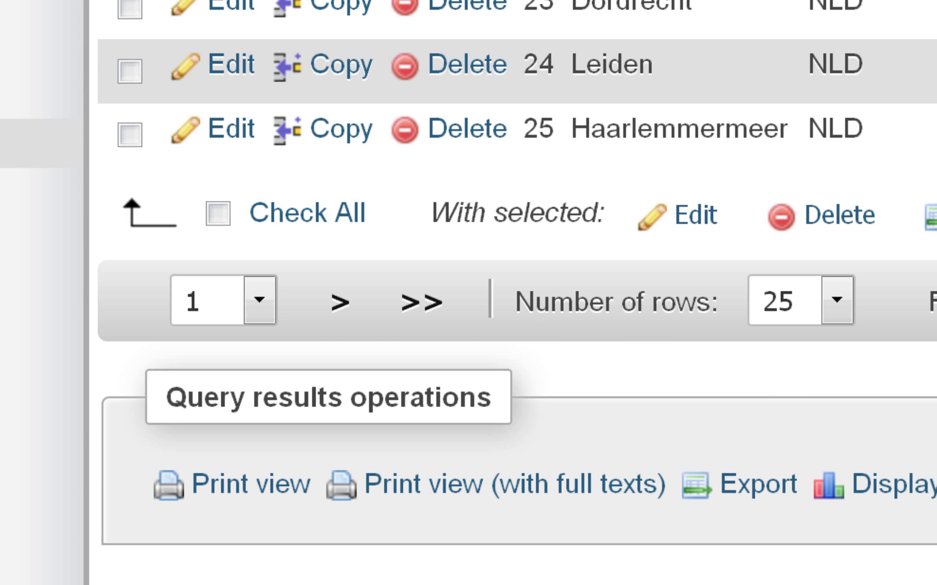
pyautogui.scroll(15, 517, 293)
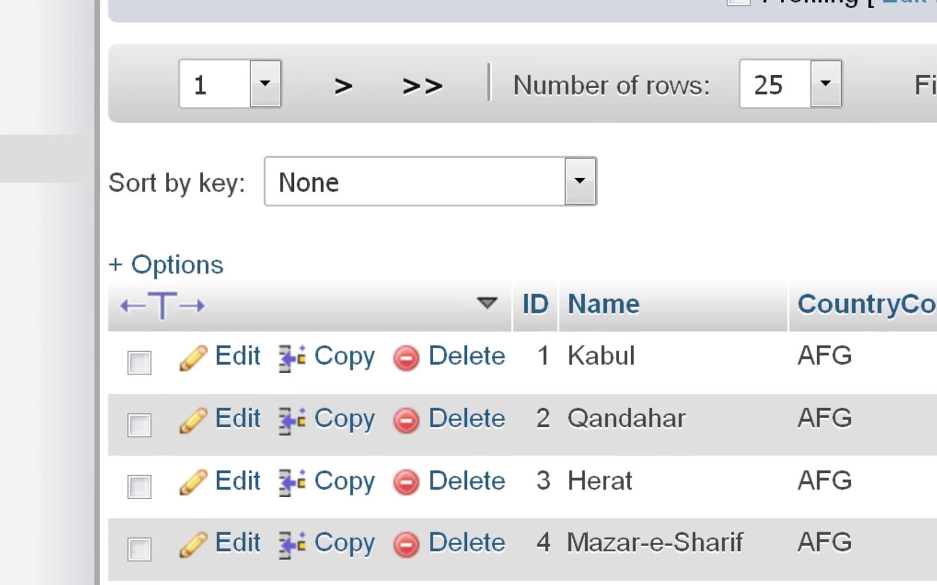
pyautogui.scroll(-5, 536, 347)
pyautogui.scroll(5, 536, 347)
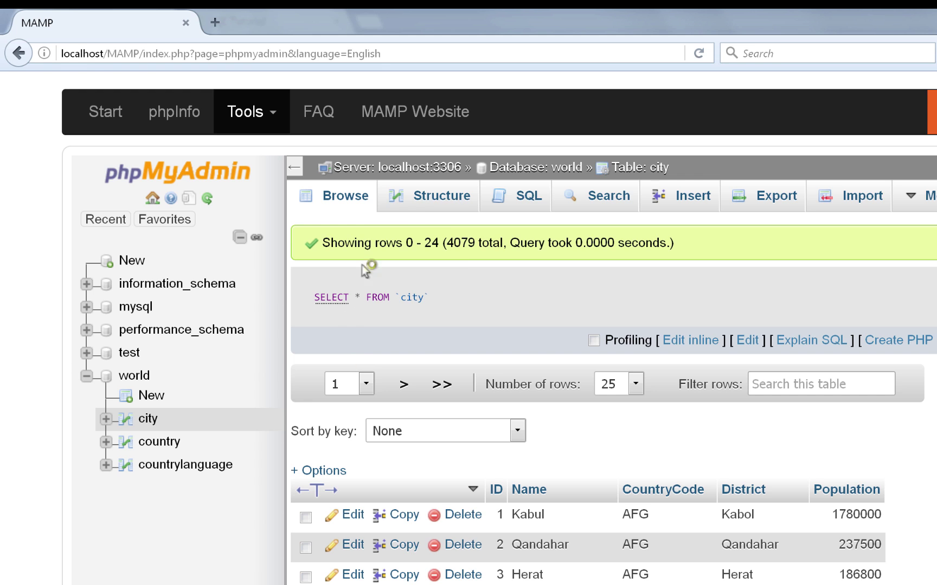
# - View the city table's structure and return to browsing its rows
pyautogui.click(441, 200)
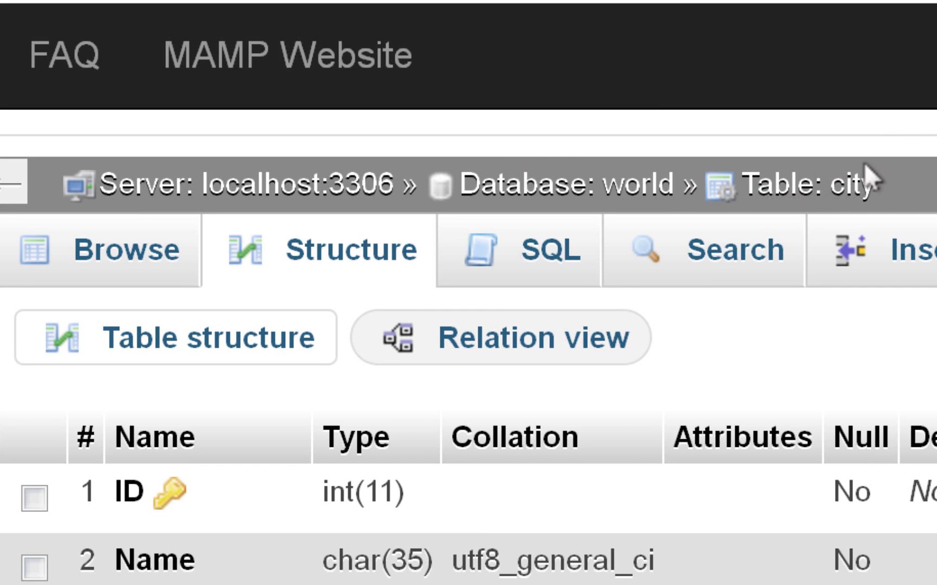
pyautogui.click(112, 251)
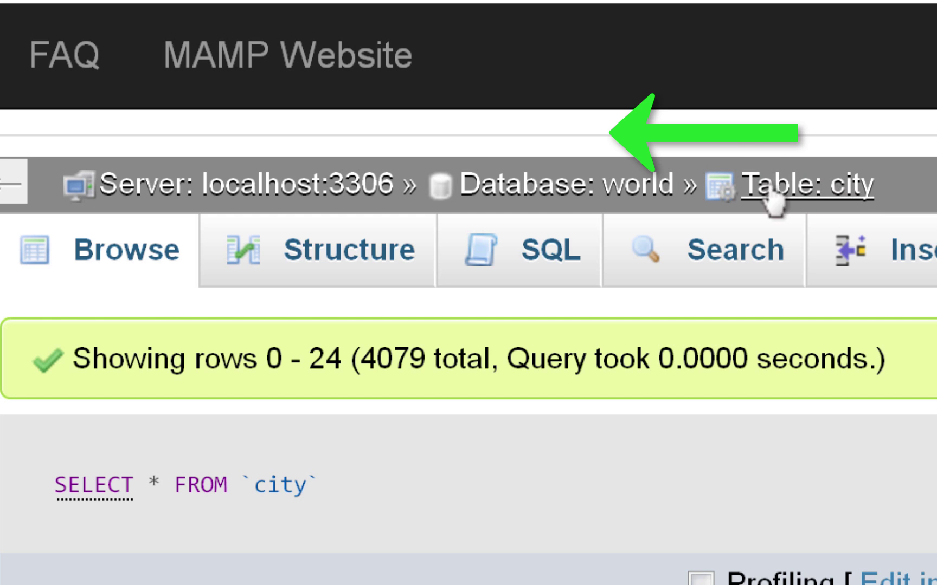
# - Open the world database's country table and look through the columns defined in its structure
pyautogui.click(566, 195)
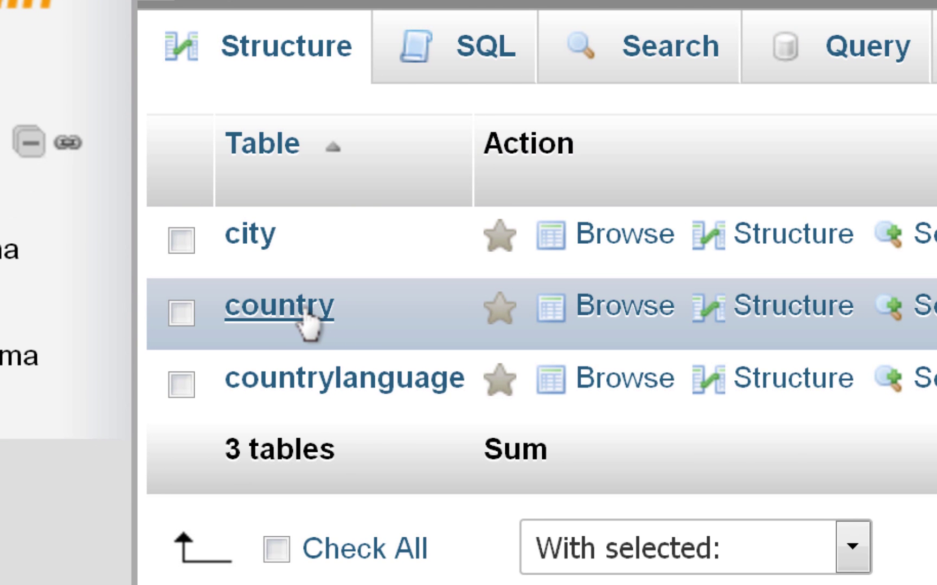
pyautogui.click(307, 320)
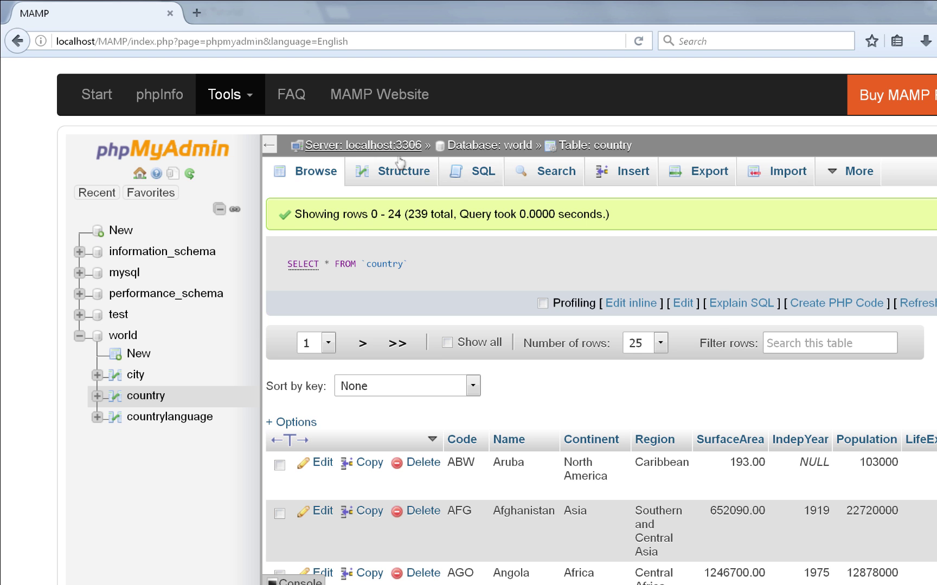
pyautogui.click(407, 172)
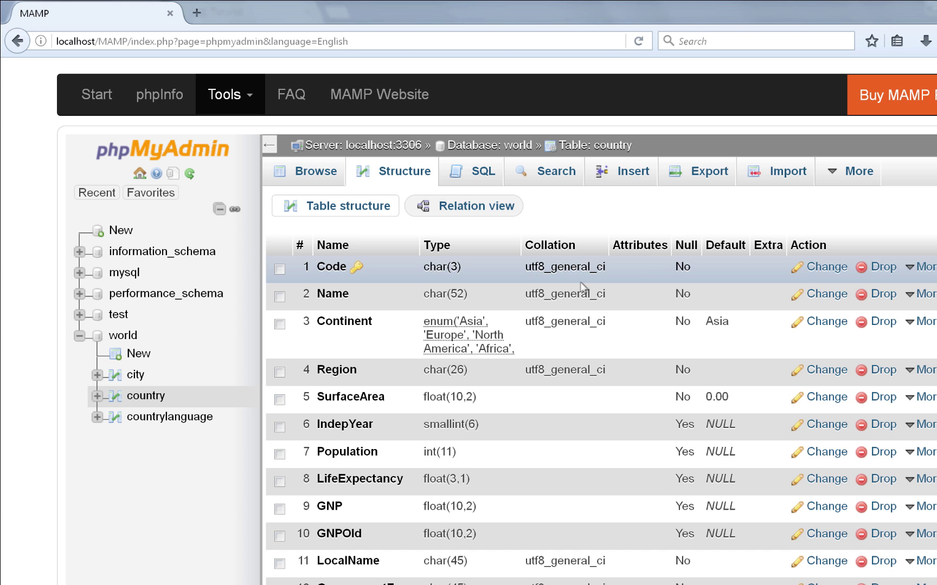
pyautogui.scroll(-3, 601, 385)
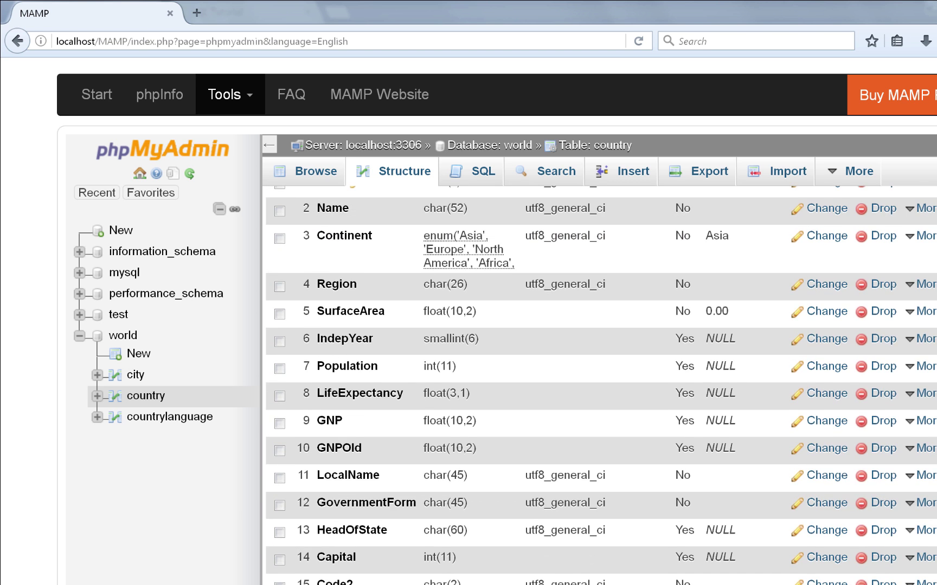
pyautogui.scroll(3, 600, 385)
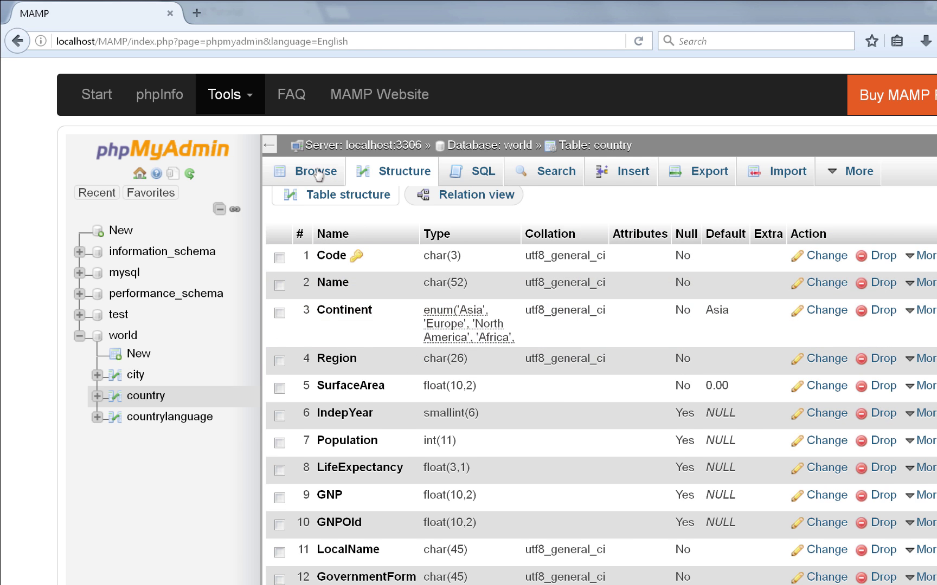
# - Browse the country table's rows and sort them by Population in descending order, looking through the sorted list
pyautogui.click(319, 174)
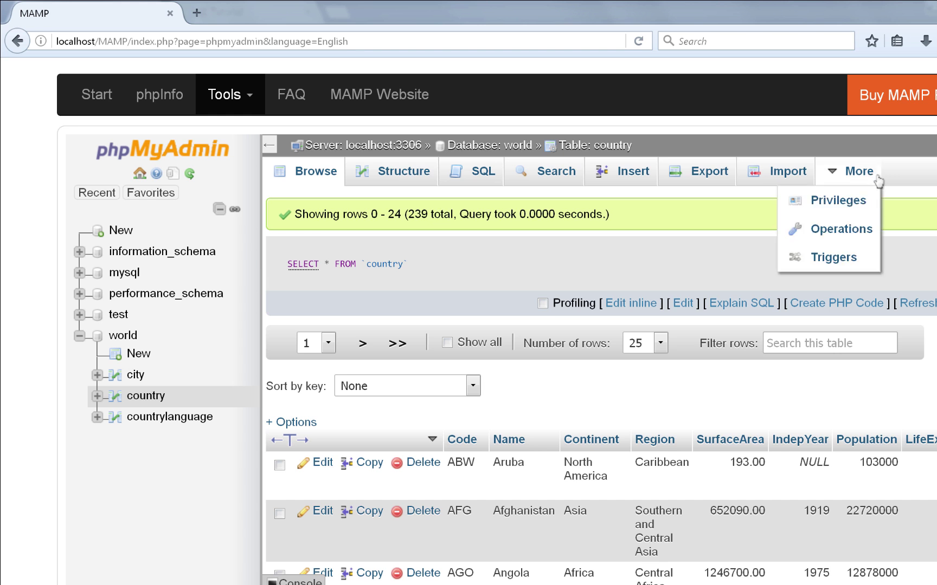
pyautogui.scroll(-5, 601, 380)
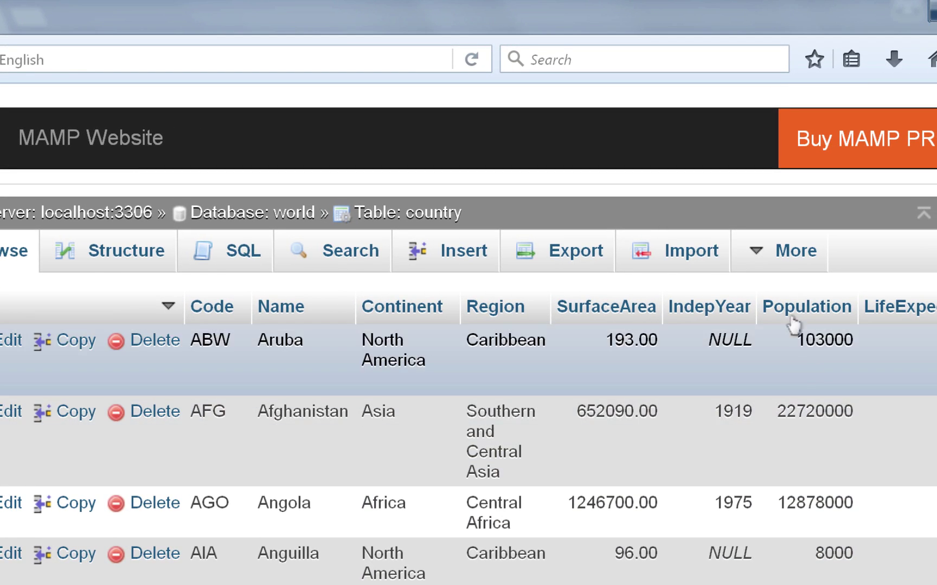
pyautogui.click(803, 312)
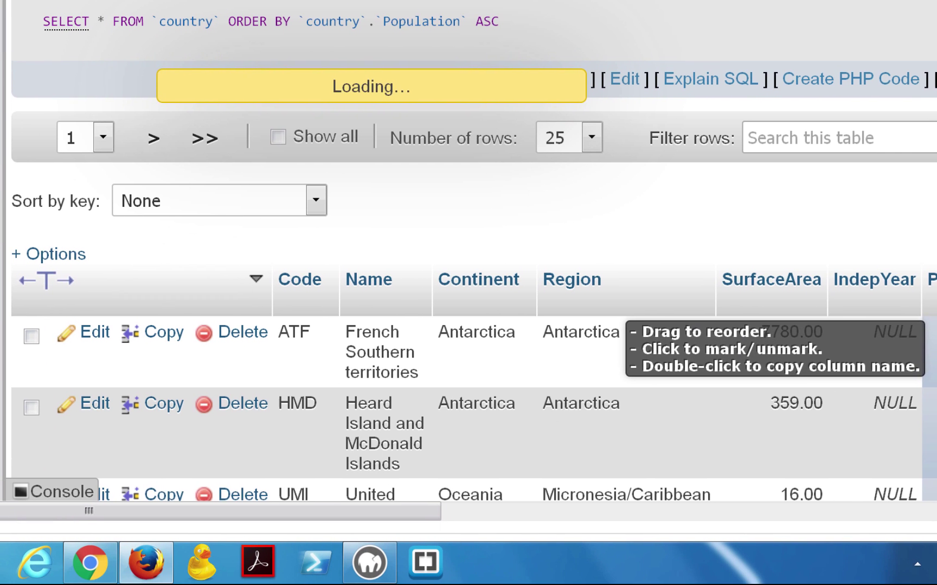
pyautogui.scroll(-6, 914, 63)
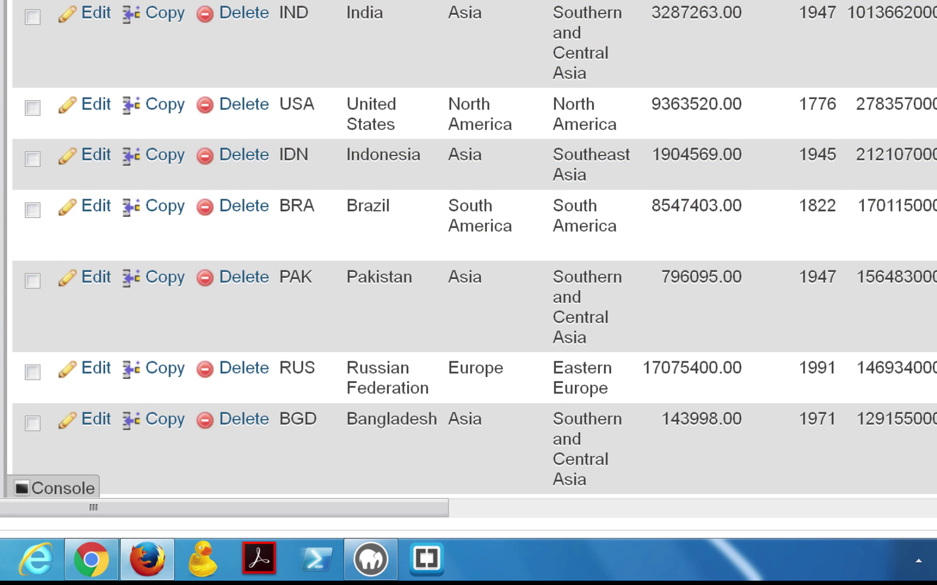
pyautogui.scroll(4, 468, 244)
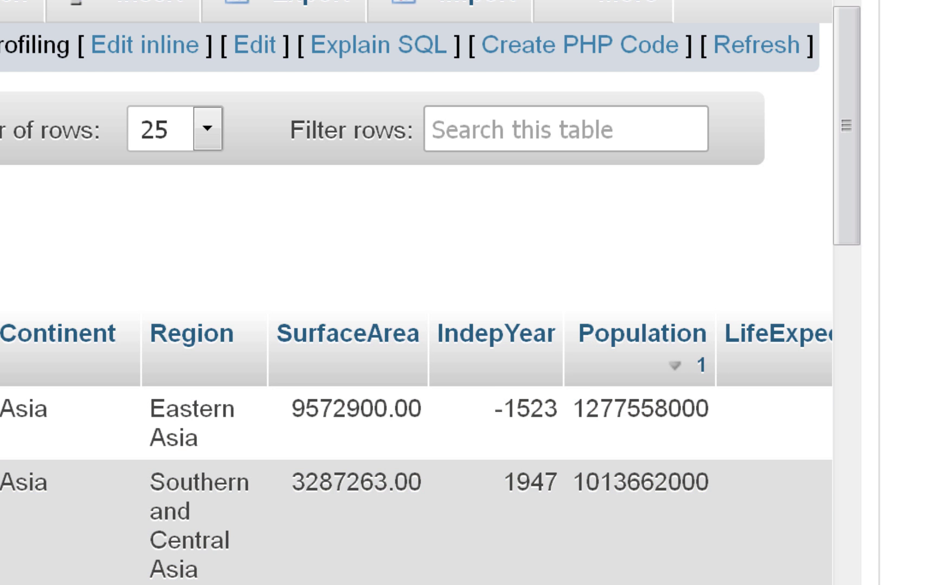
# - Look across the country table's columns beyond Population, including LifeExpectancy, GNP, GNPOld and LocalName, and return to the first columns
pyautogui.hscroll(10, 416, 301)
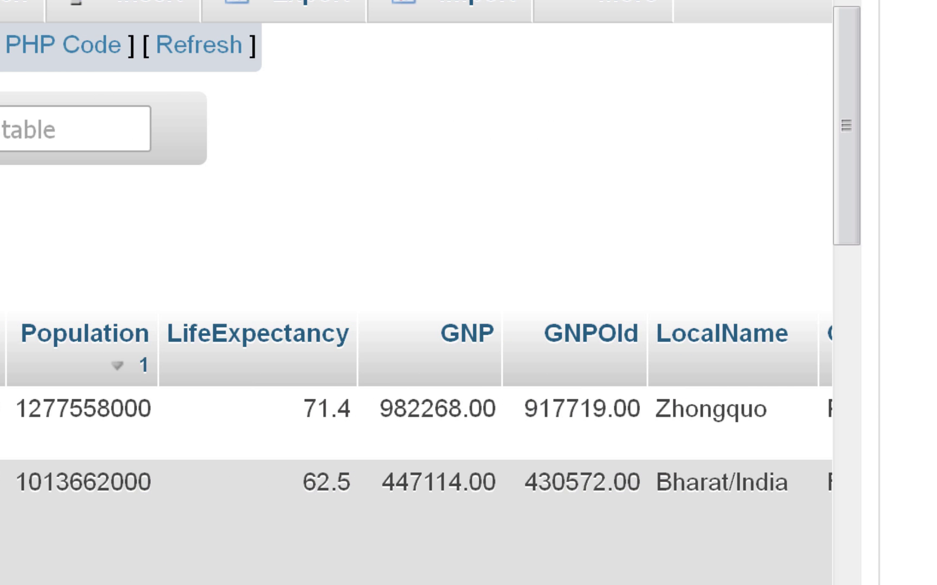
pyautogui.hscroll(8, 416, 301)
pyautogui.hscroll(3, 417, 301)
pyautogui.hscroll(-2, 416, 301)
pyautogui.hscroll(-11, 416, 301)
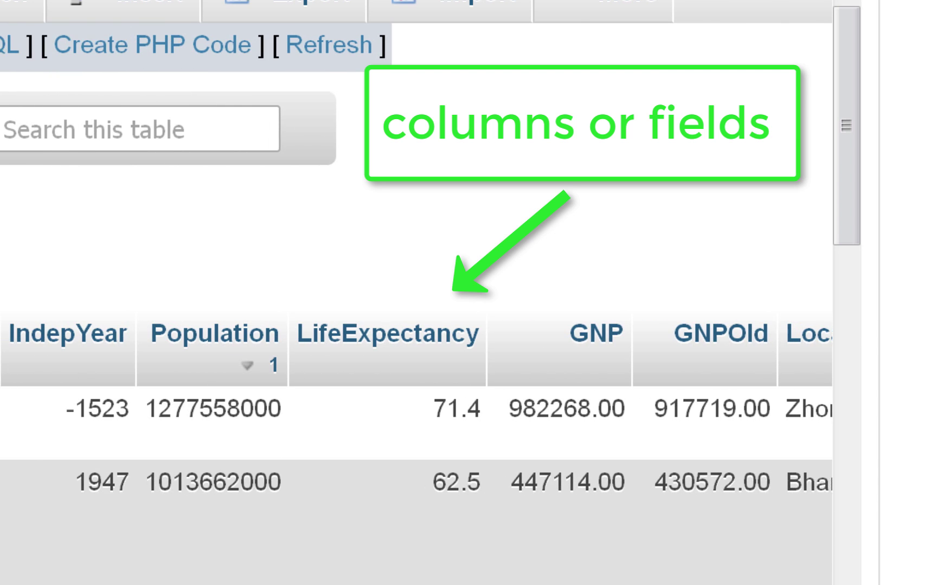
pyautogui.hscroll(-8, 417, 301)
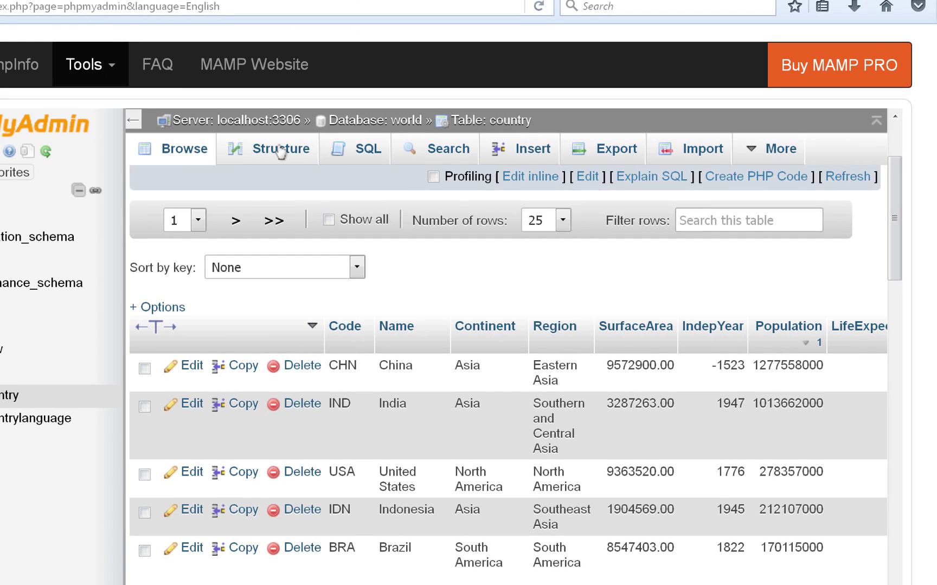
# - View the country table's structure again and go back to the world database
pyautogui.click(281, 152)
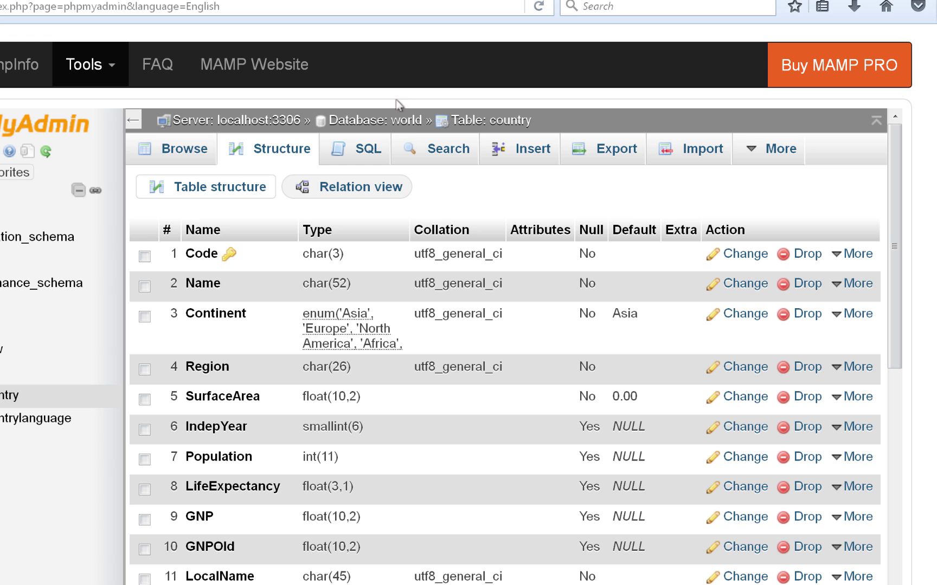
pyautogui.click(410, 124)
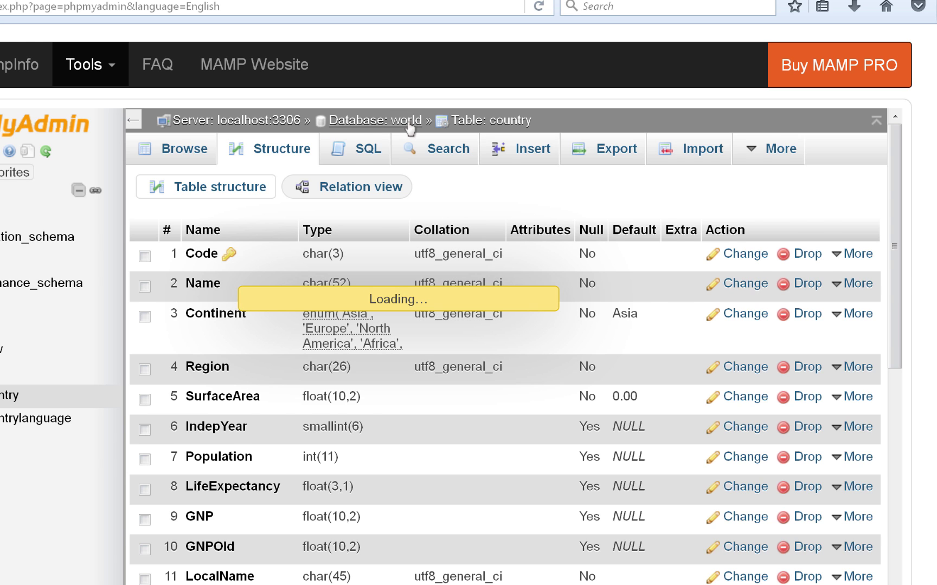